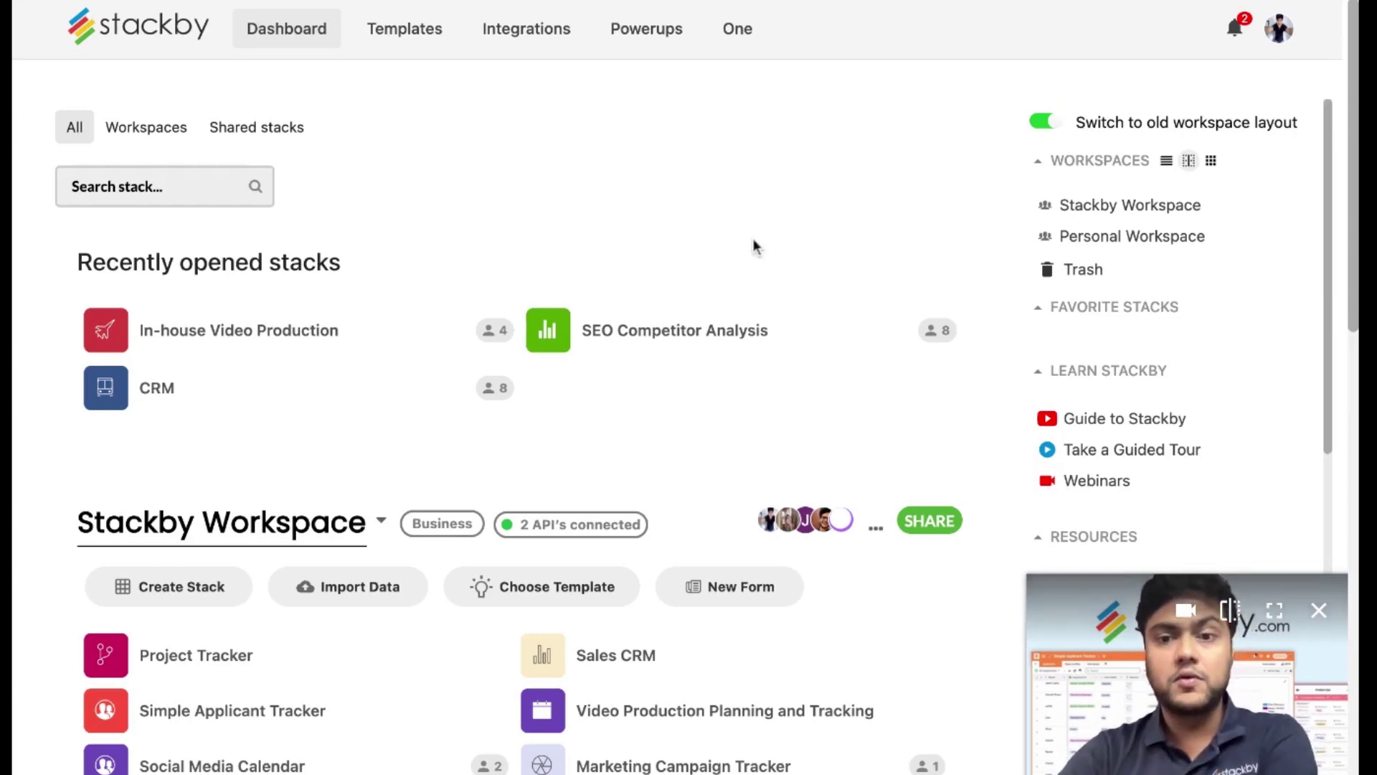
Open the Integrations catalogue from the dashboard's '2 API's connected' badge
scroll(720, 492, down, 1)
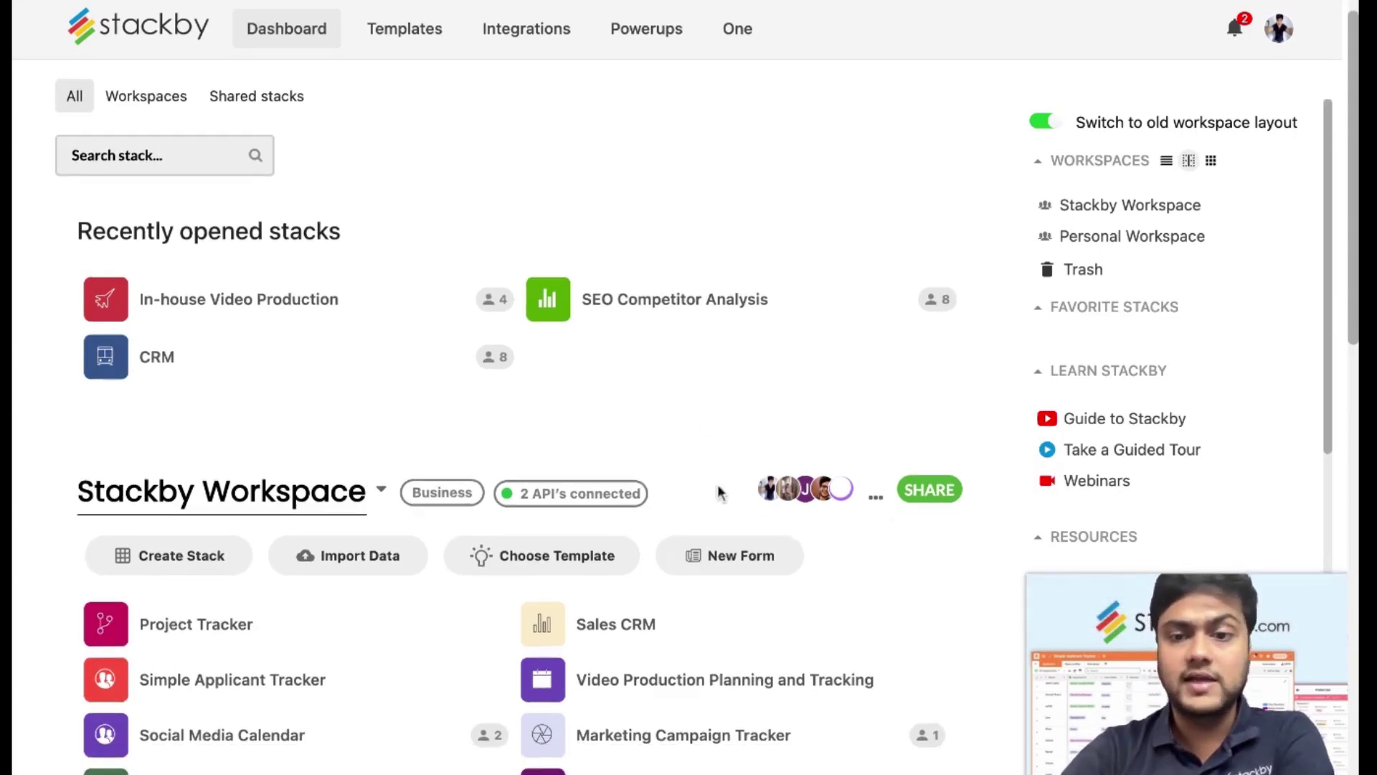
click(561, 508)
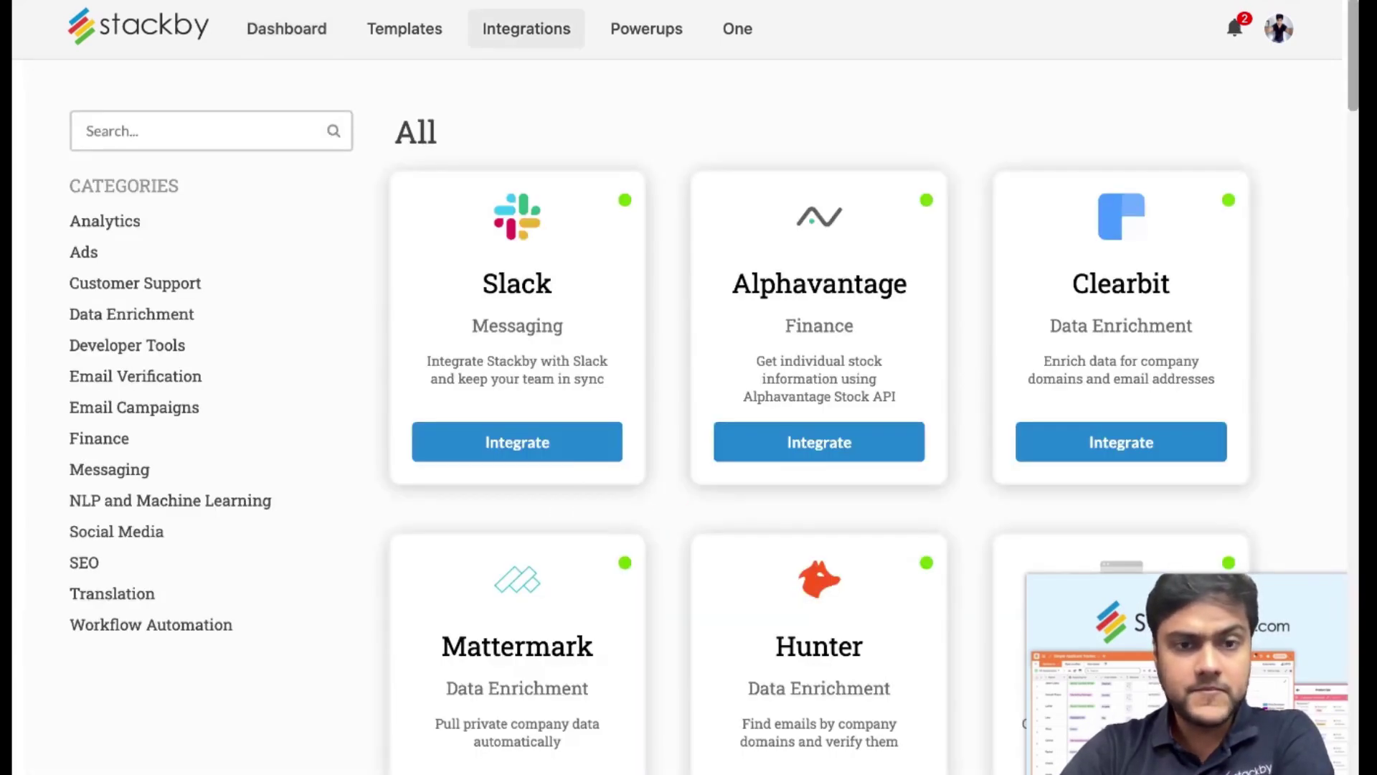
Filter the integrations to SEO and open the Ahrefs integration page
click(84, 562)
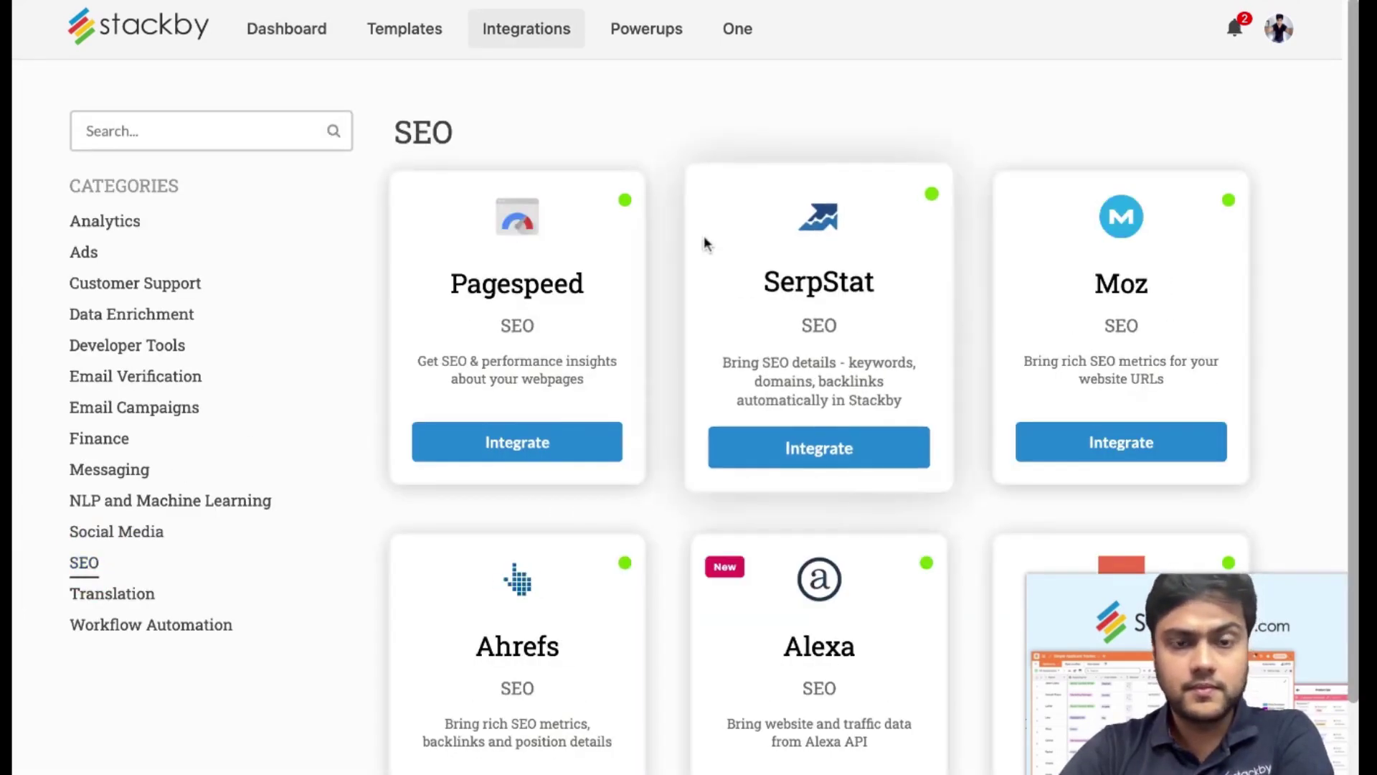
scroll(704, 244, down, 2)
click(516, 703)
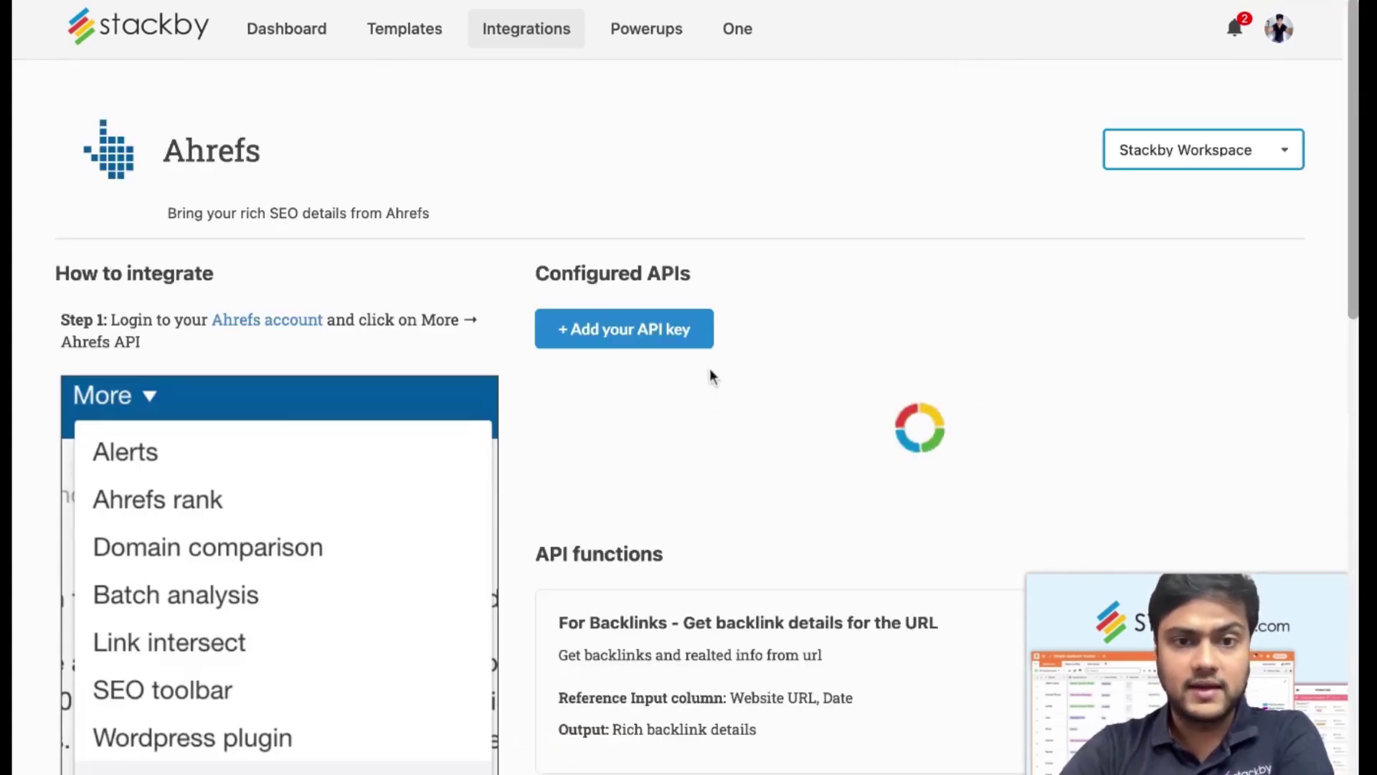
Start a new Ahrefs API key, try its name and key fields, then close it unsaved
click(673, 329)
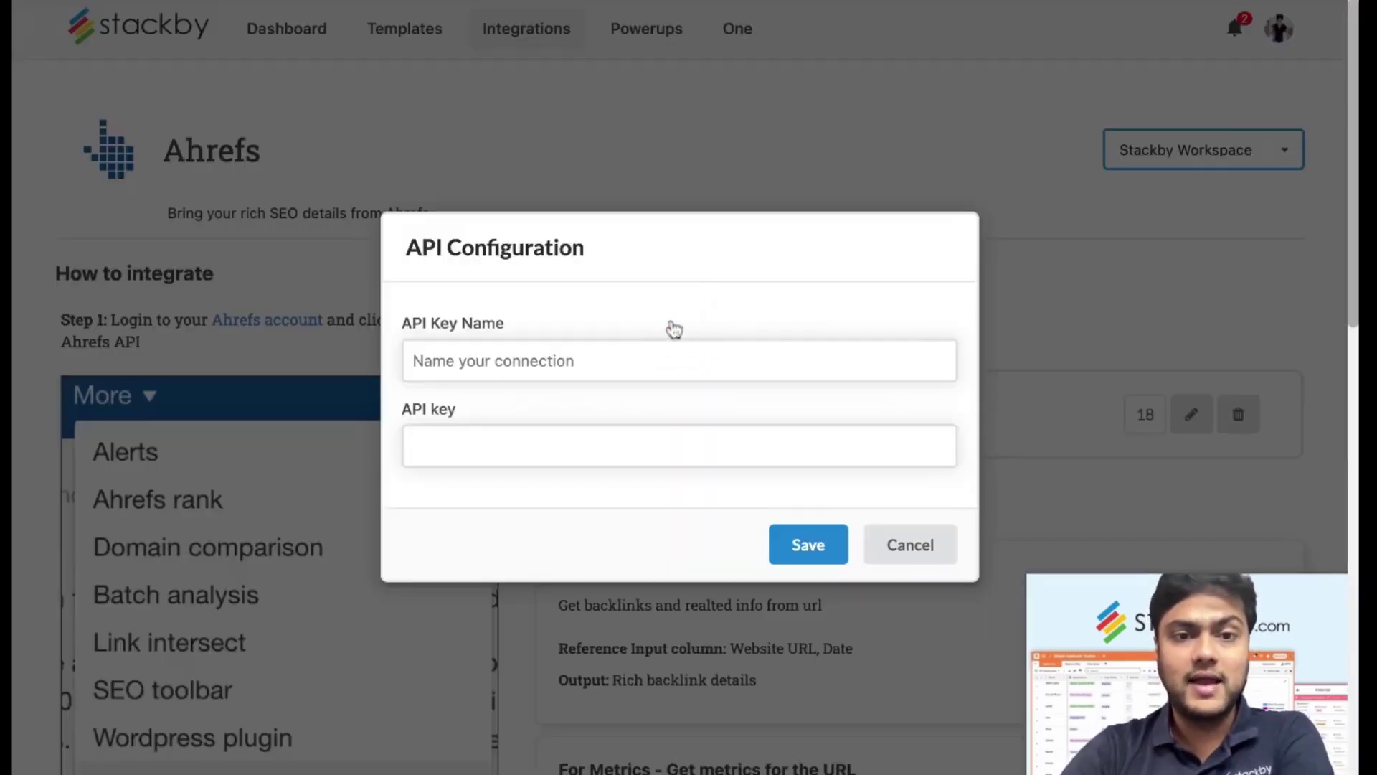
click(617, 358)
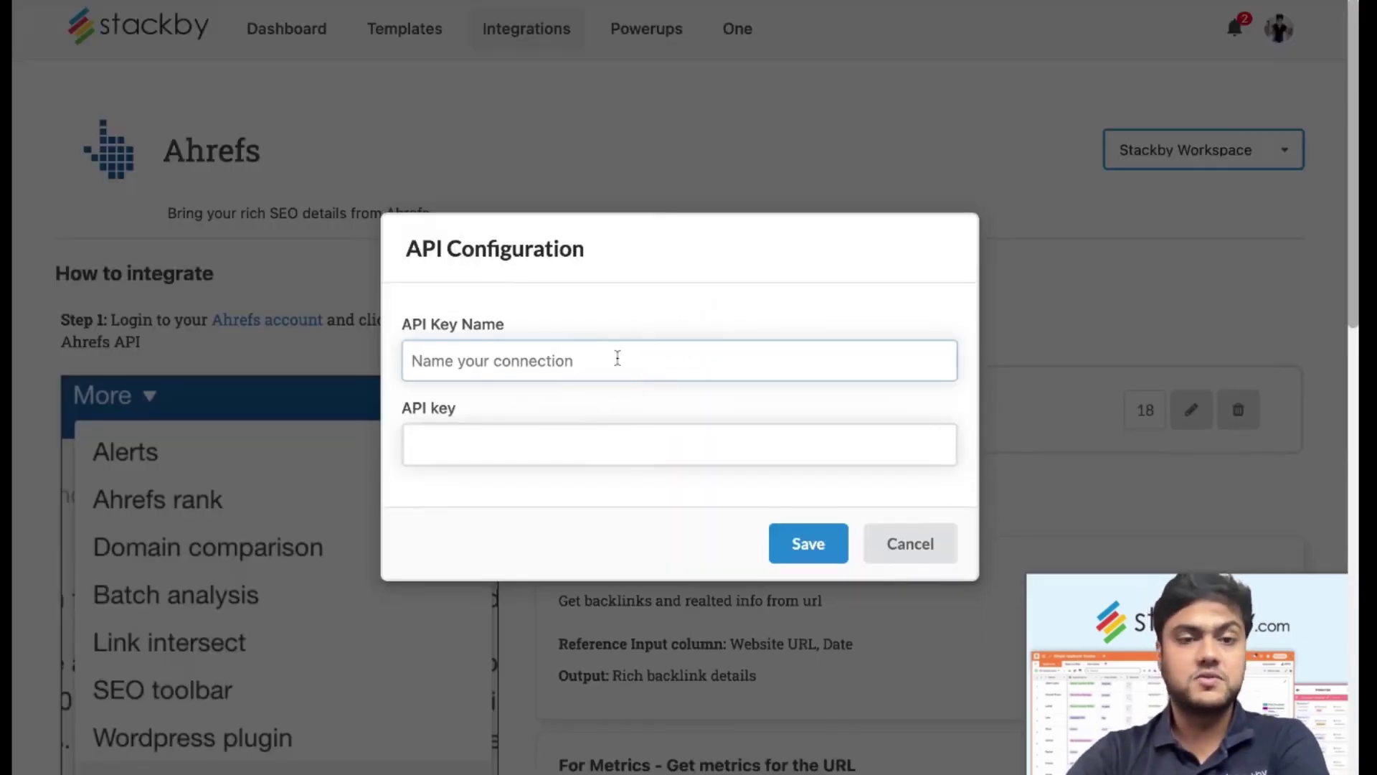
click(554, 438)
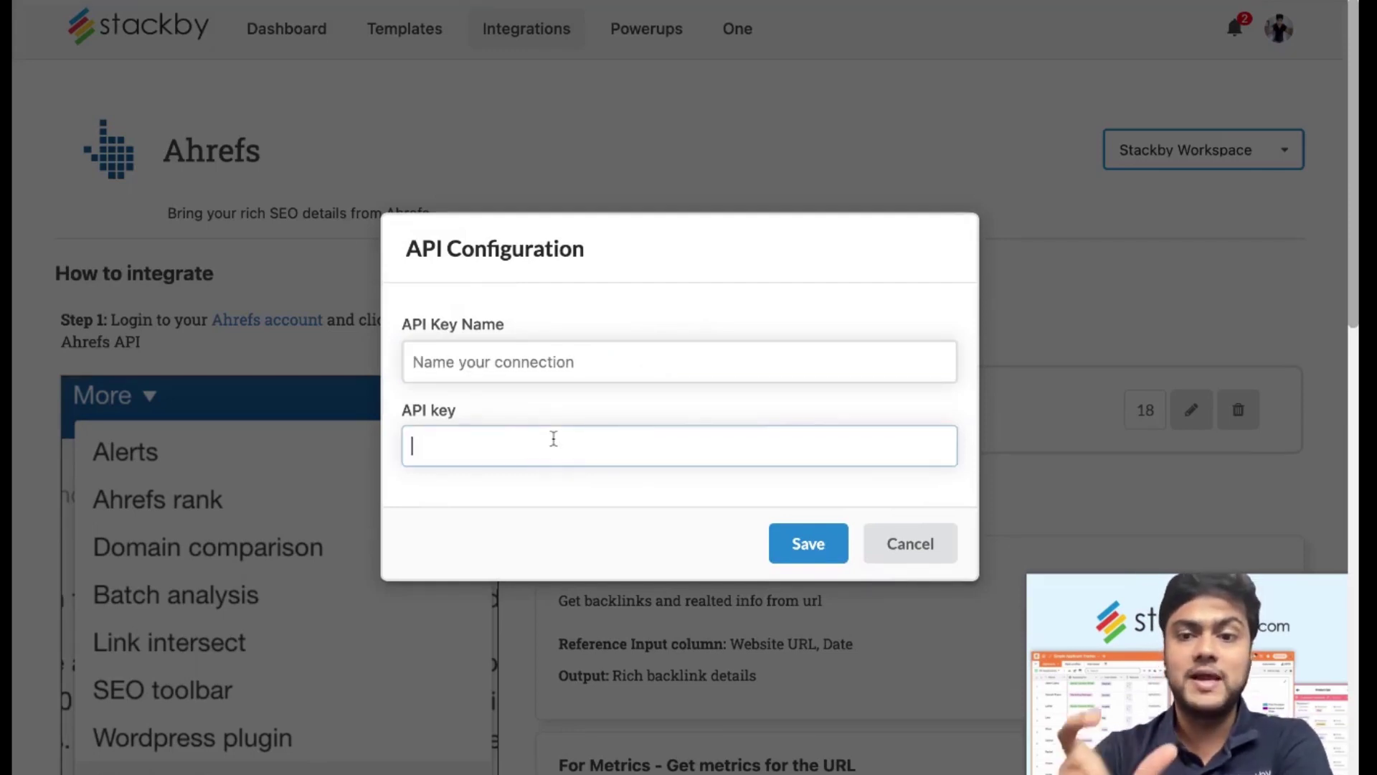
click(876, 551)
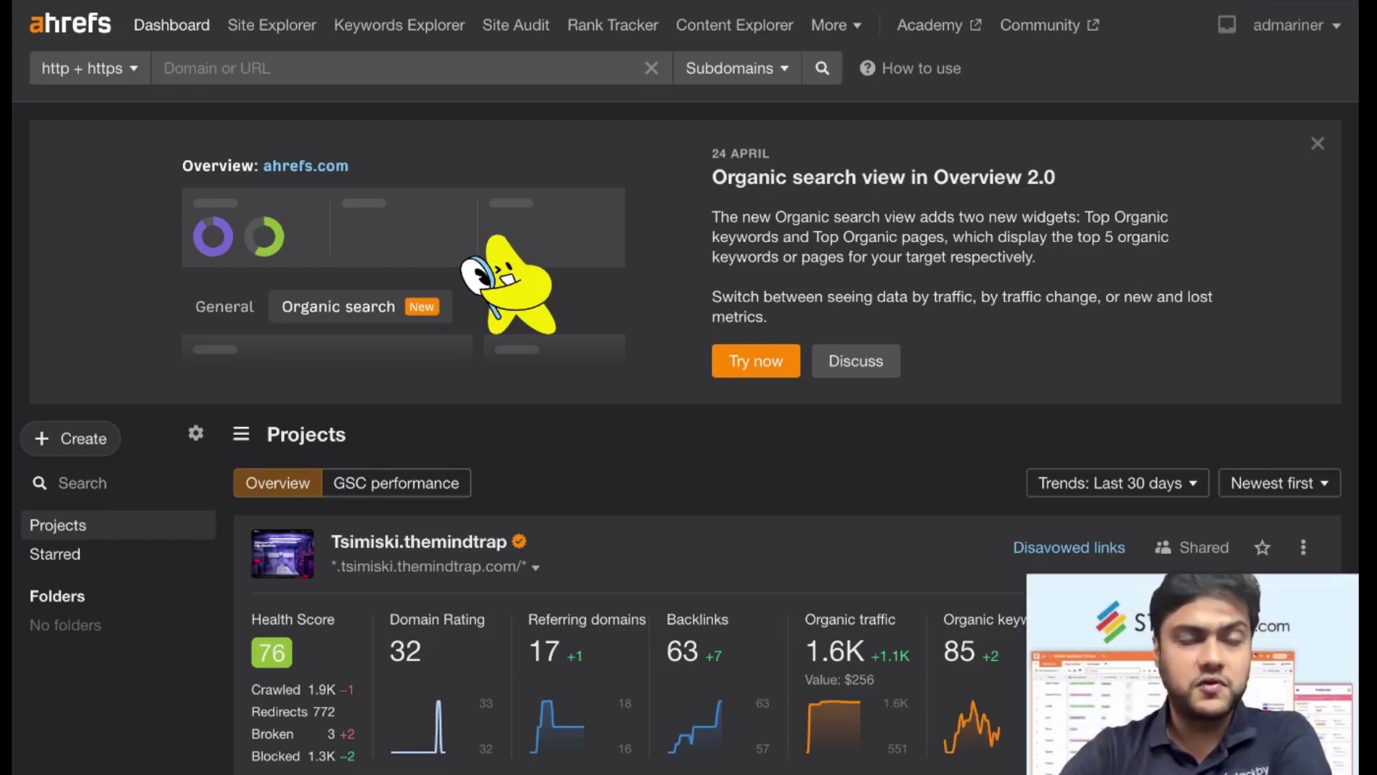
Open the Ahrefs API documentation from the More menu and scroll through it
click(857, 29)
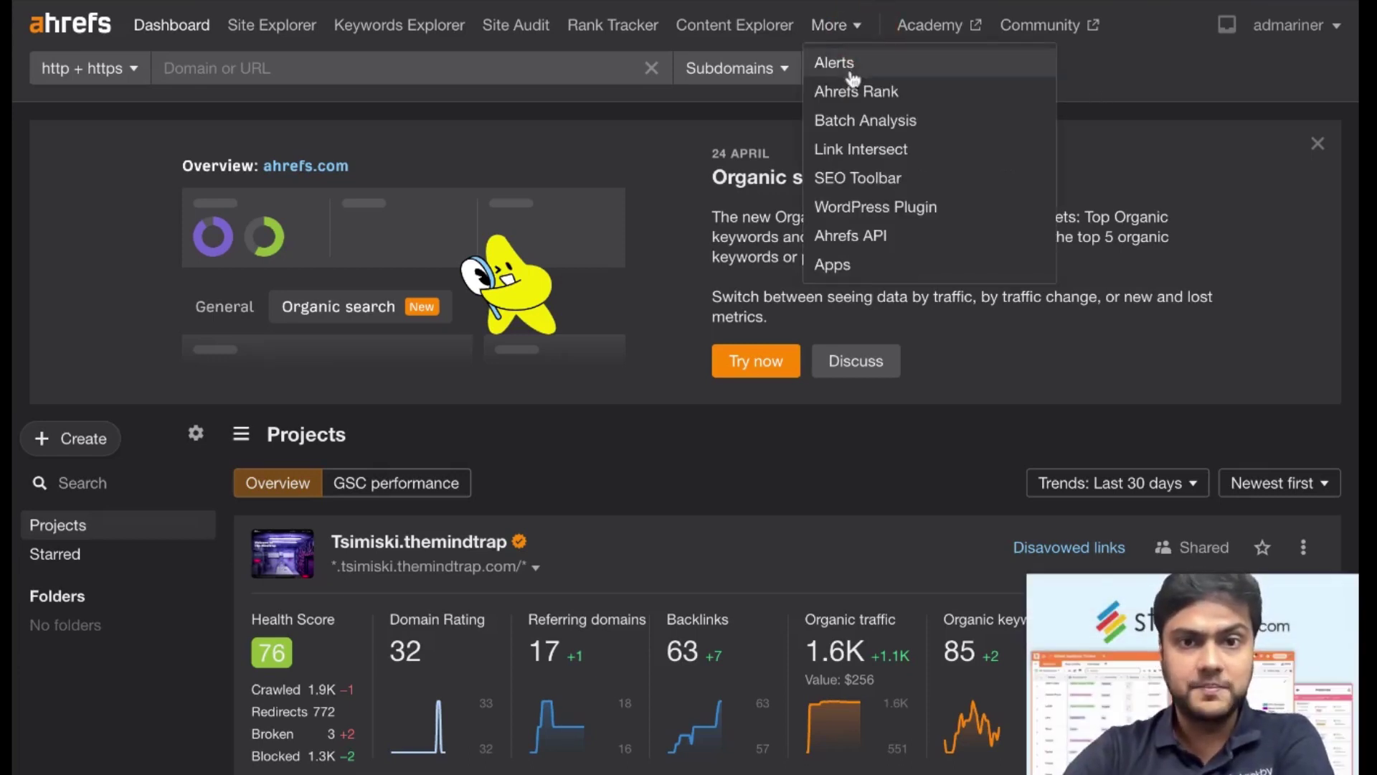
click(875, 244)
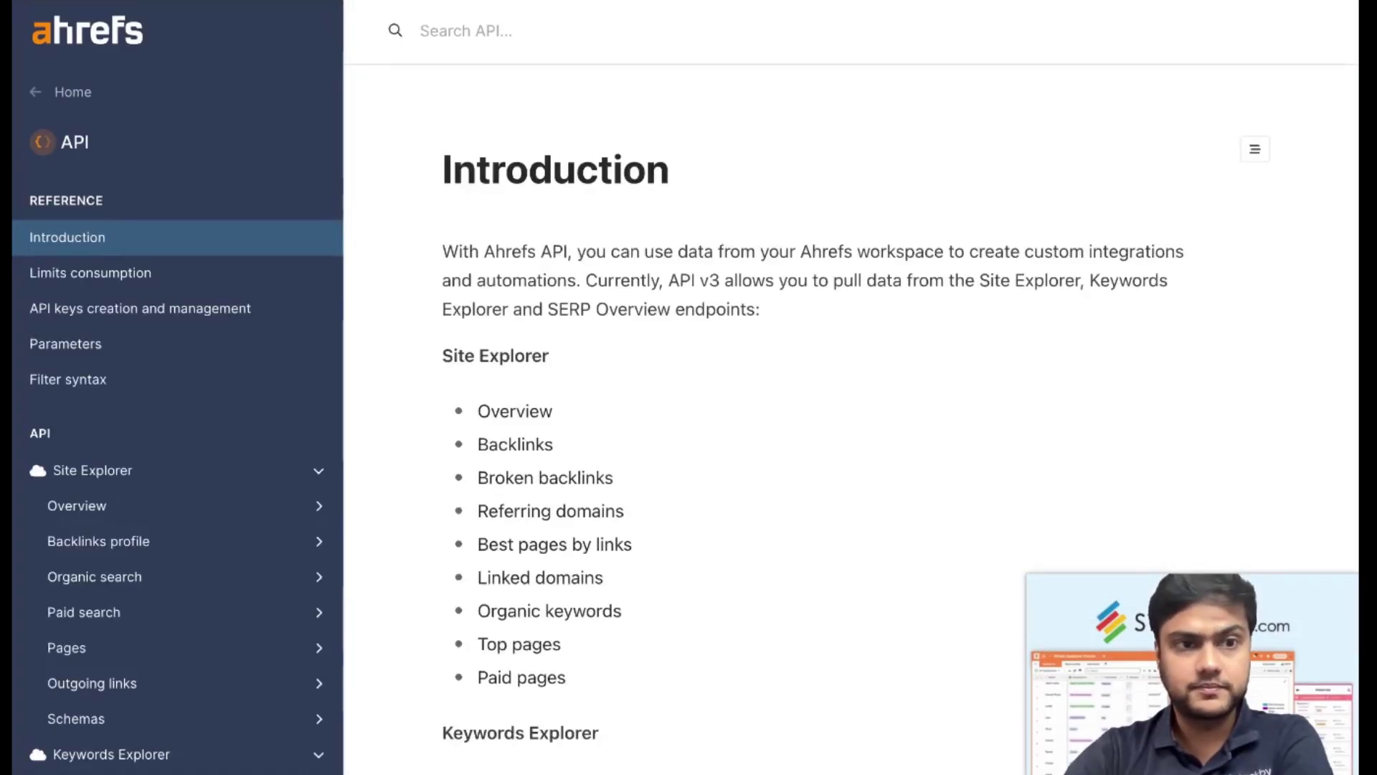
scroll(753, 482, down, 10)
scroll(753, 482, down, 12)
scroll(753, 483, up, 20)
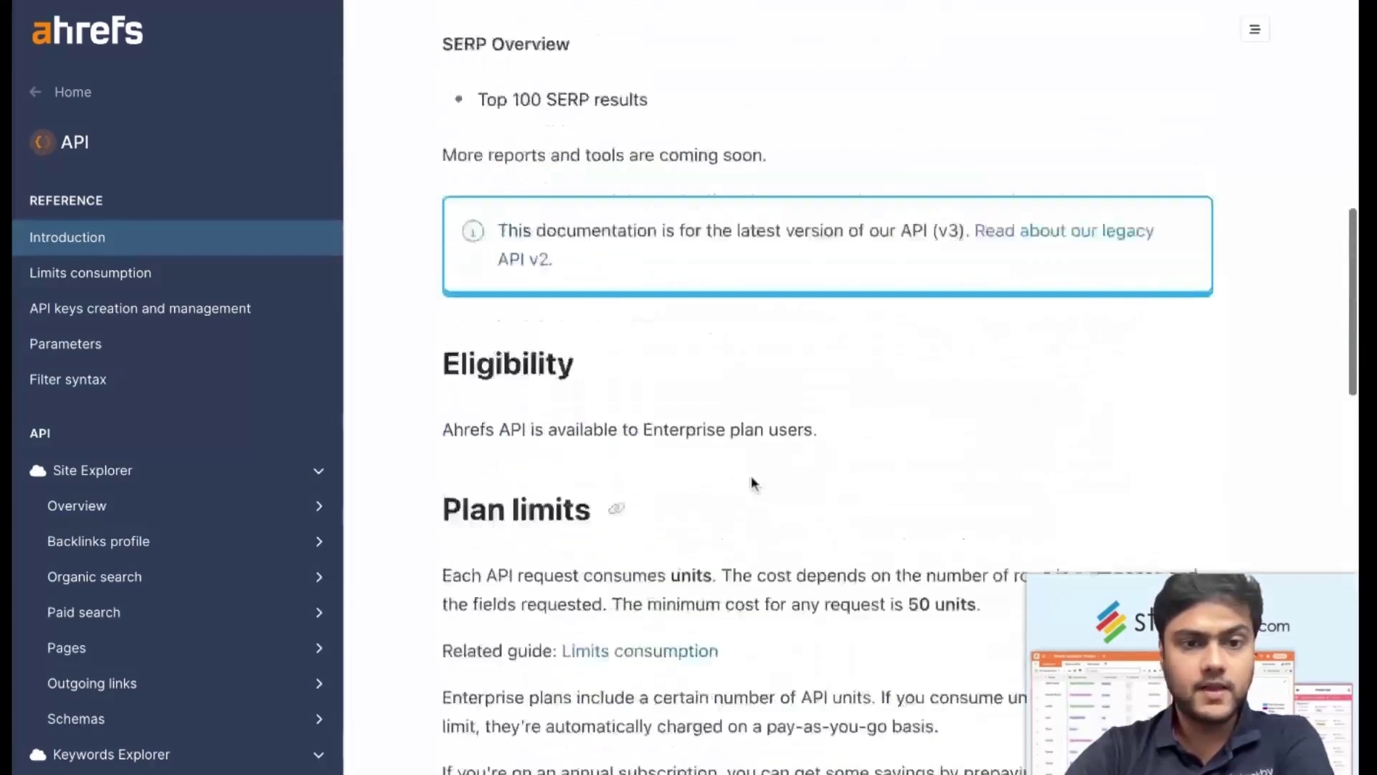
scroll(753, 483, down, 4)
scroll(725, 517, down, 11)
scroll(725, 517, up, 5)
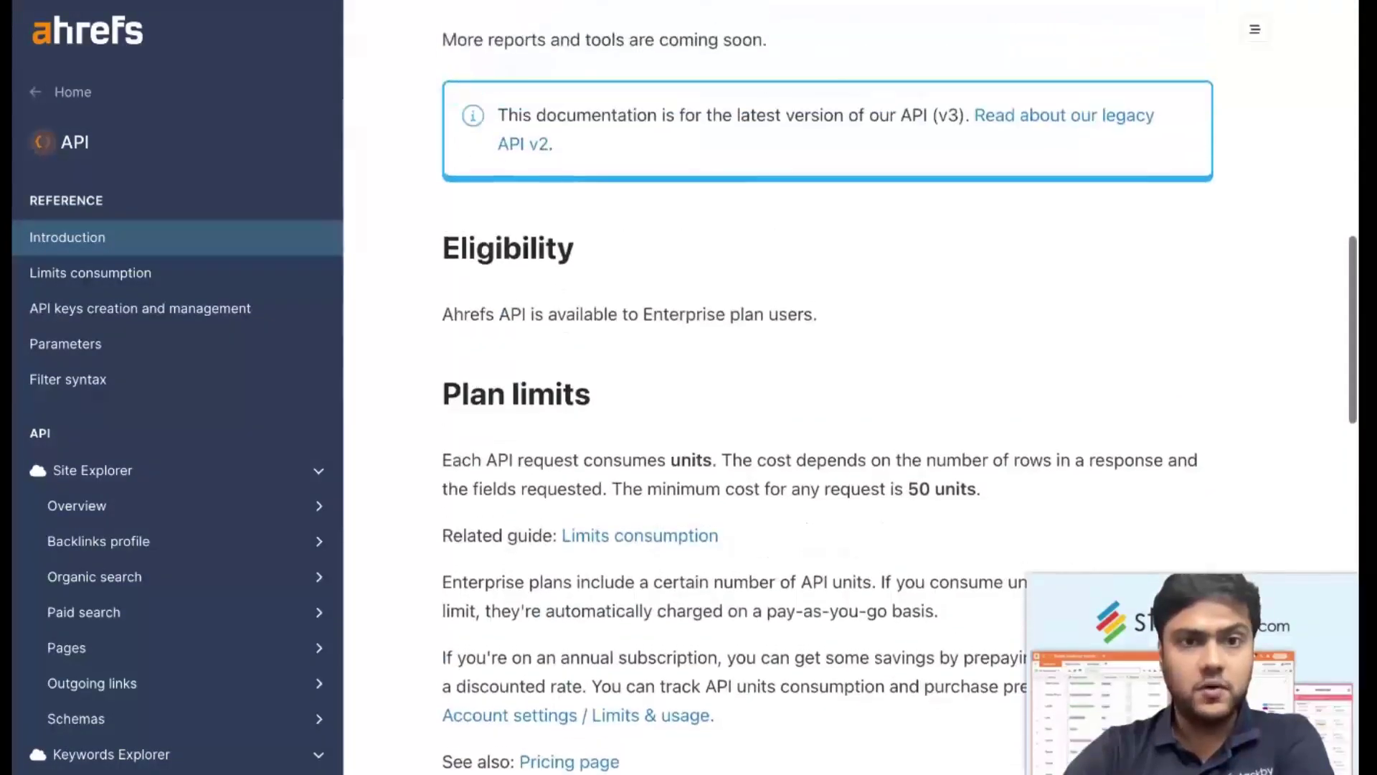
scroll(725, 516, down, 1)
scroll(725, 517, down, 6)
scroll(725, 516, up, 17)
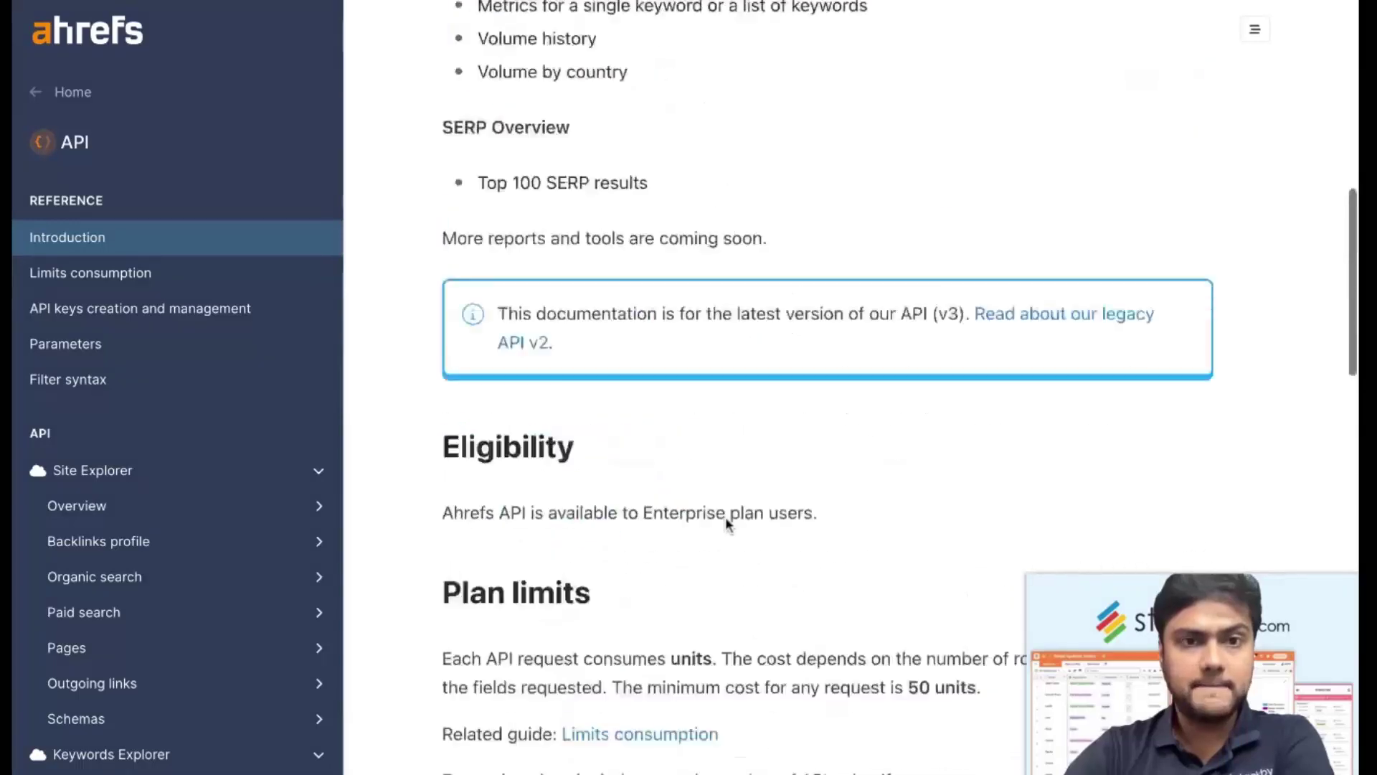
Jump to the docs' API keys section and open Account settings / API keys
click(1254, 150)
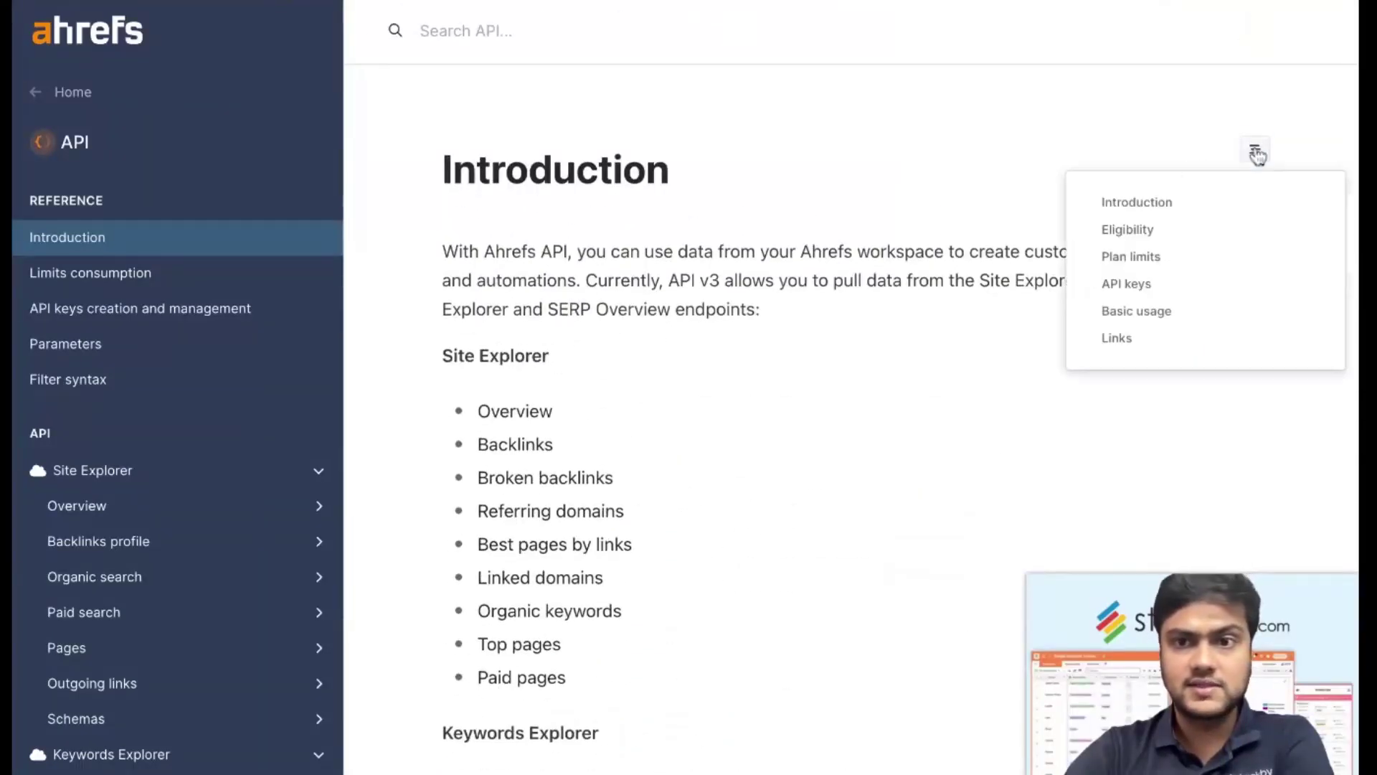
click(1127, 284)
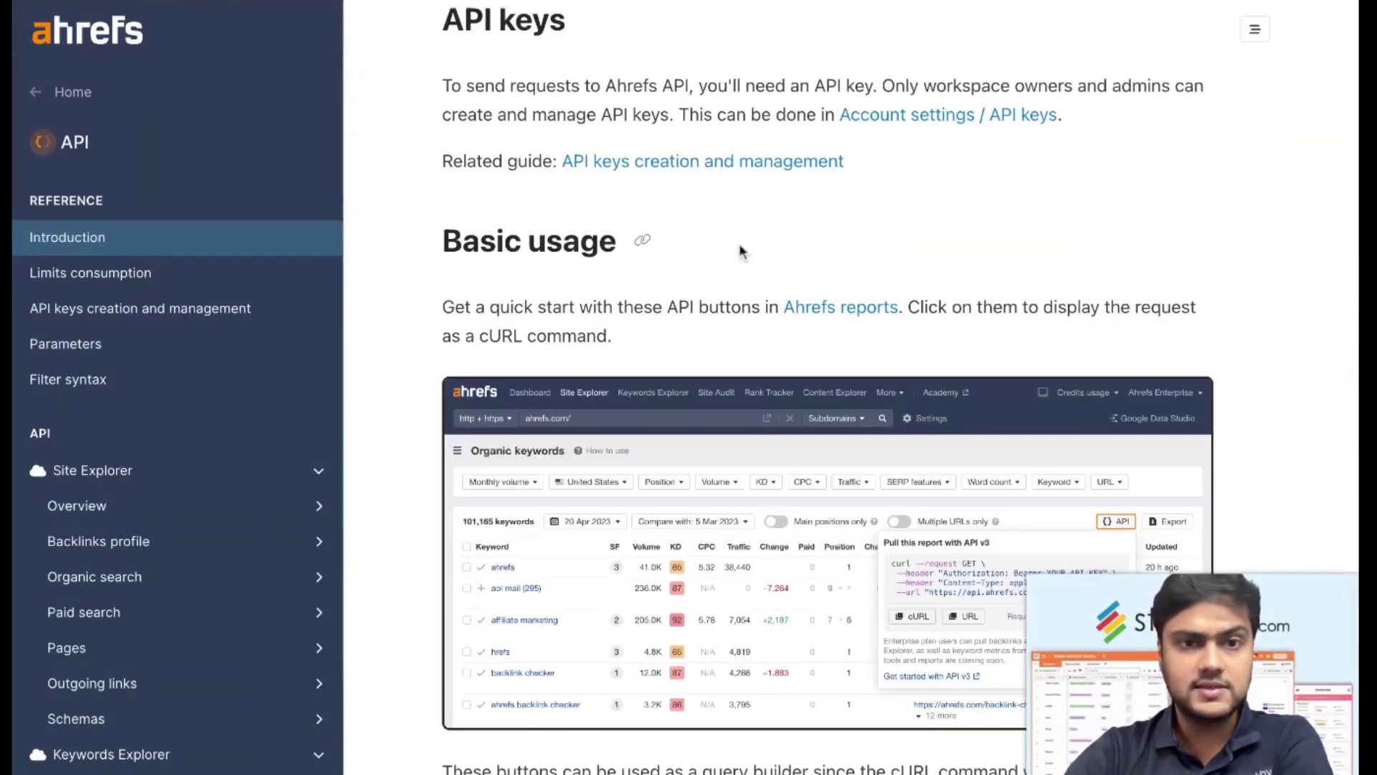
click(949, 120)
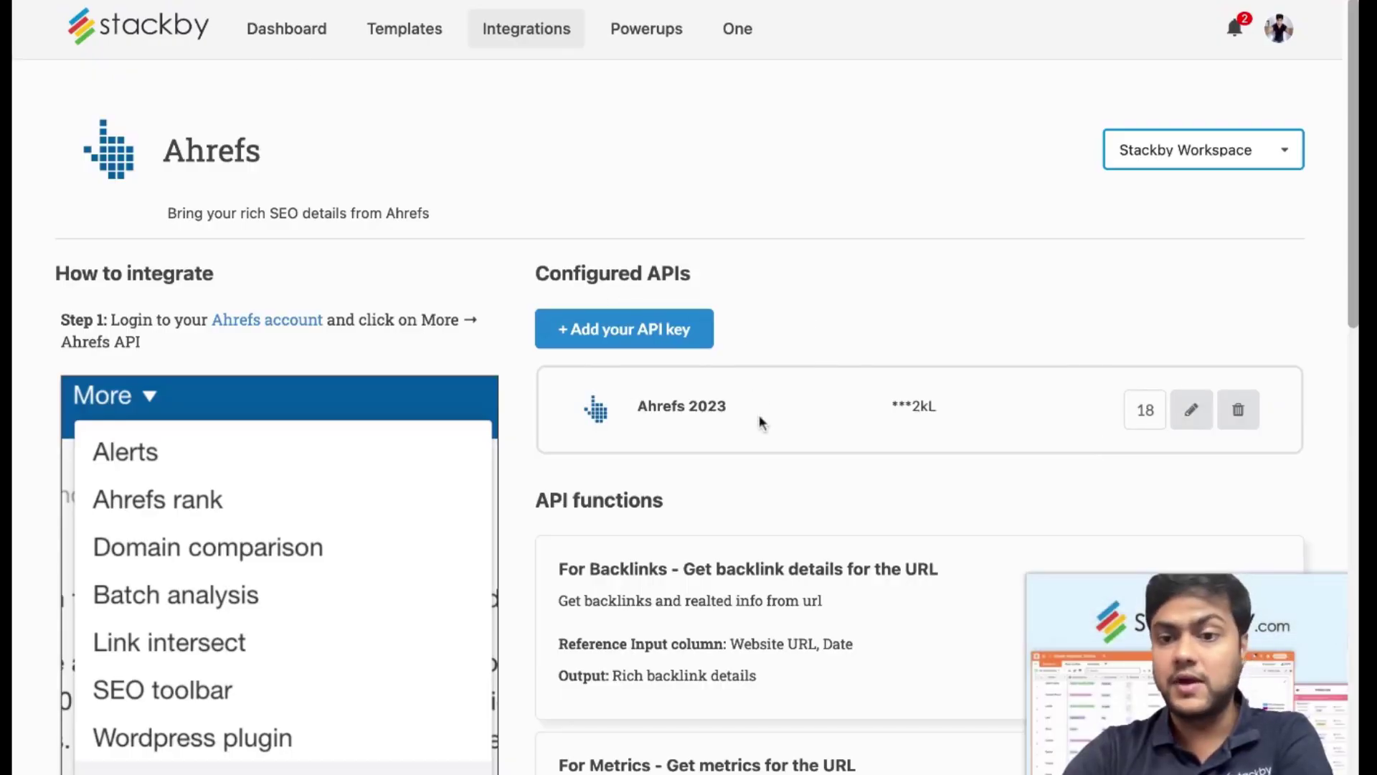
Go back to the Stackby dashboard and open the SEO Competitor Analysis stack
click(307, 32)
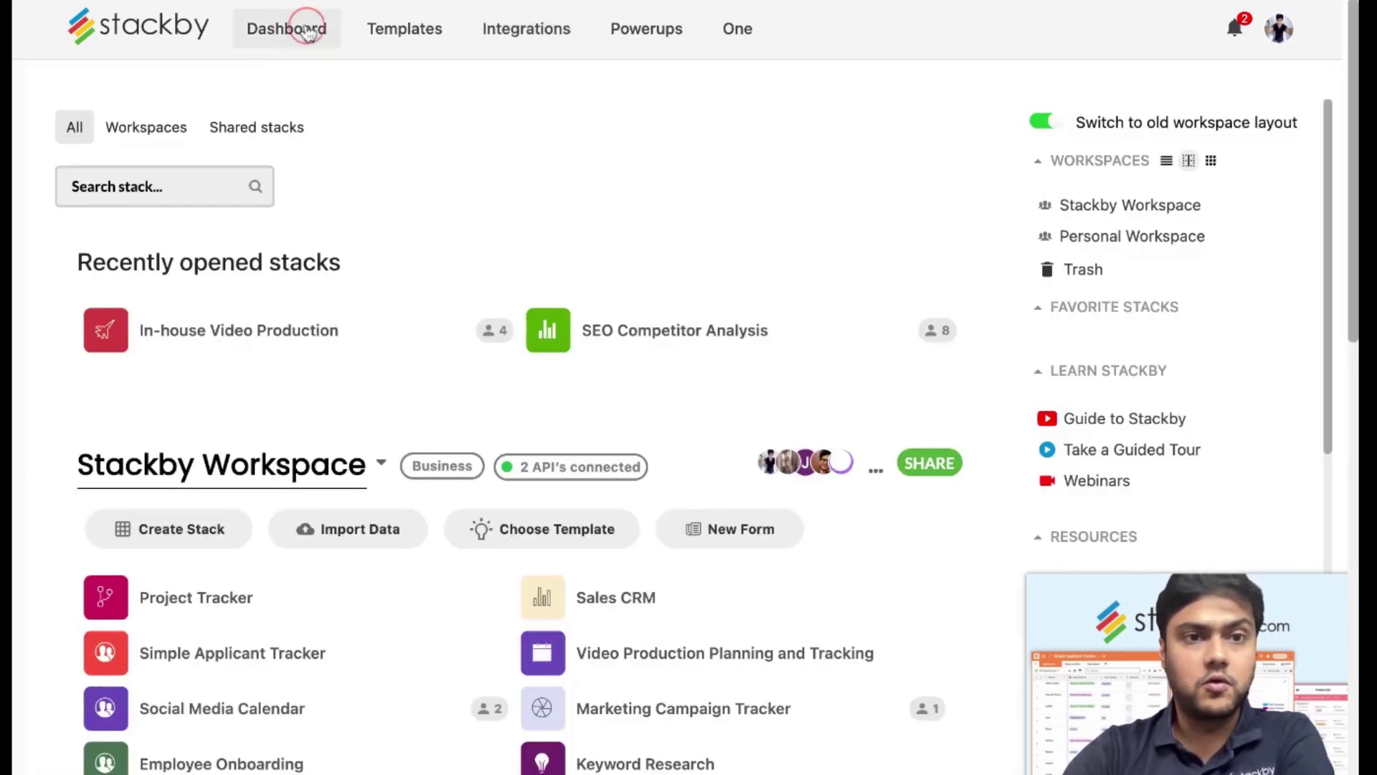
scroll(638, 304, down, 1)
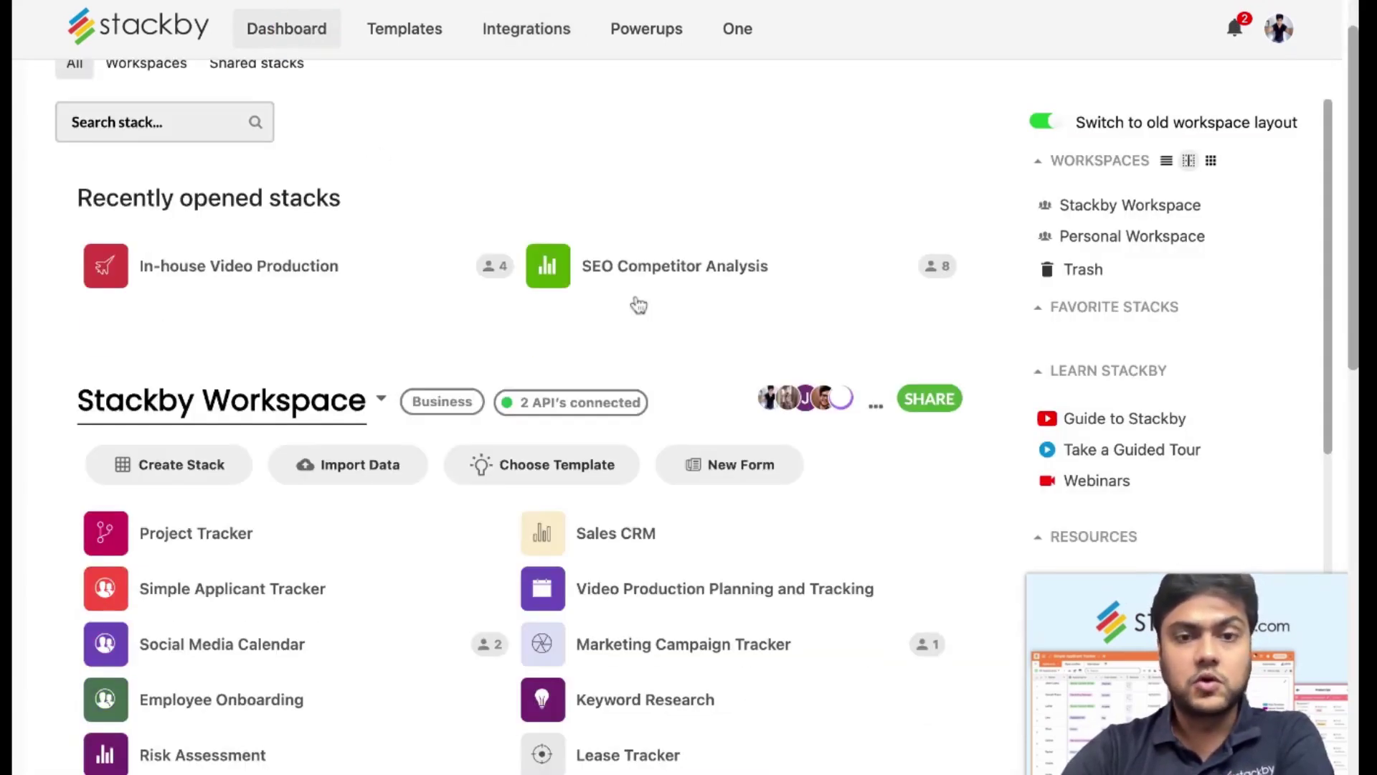
click(701, 273)
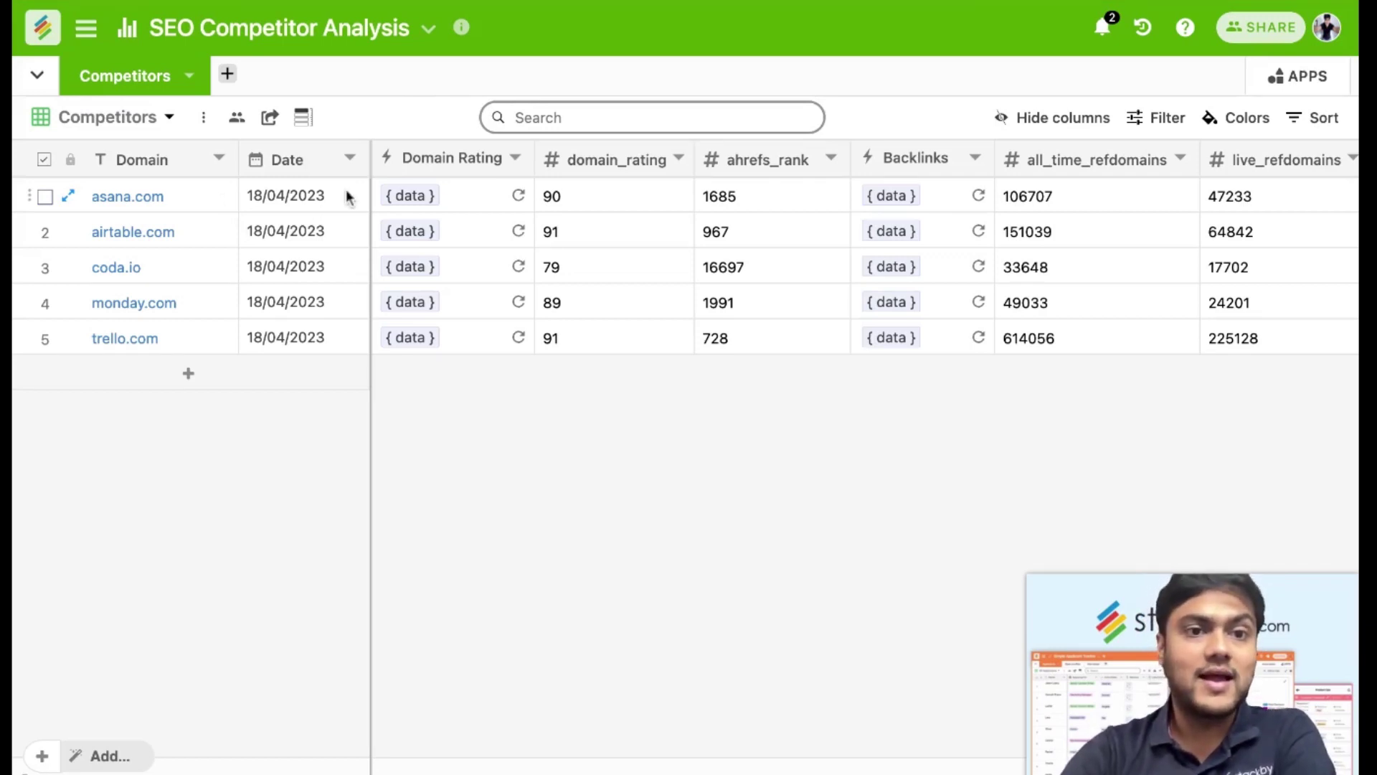
Select the five competitors' Date cells, clear the selection, and pick the Domain Rating column
drag(347, 193, 333, 346)
click(324, 475)
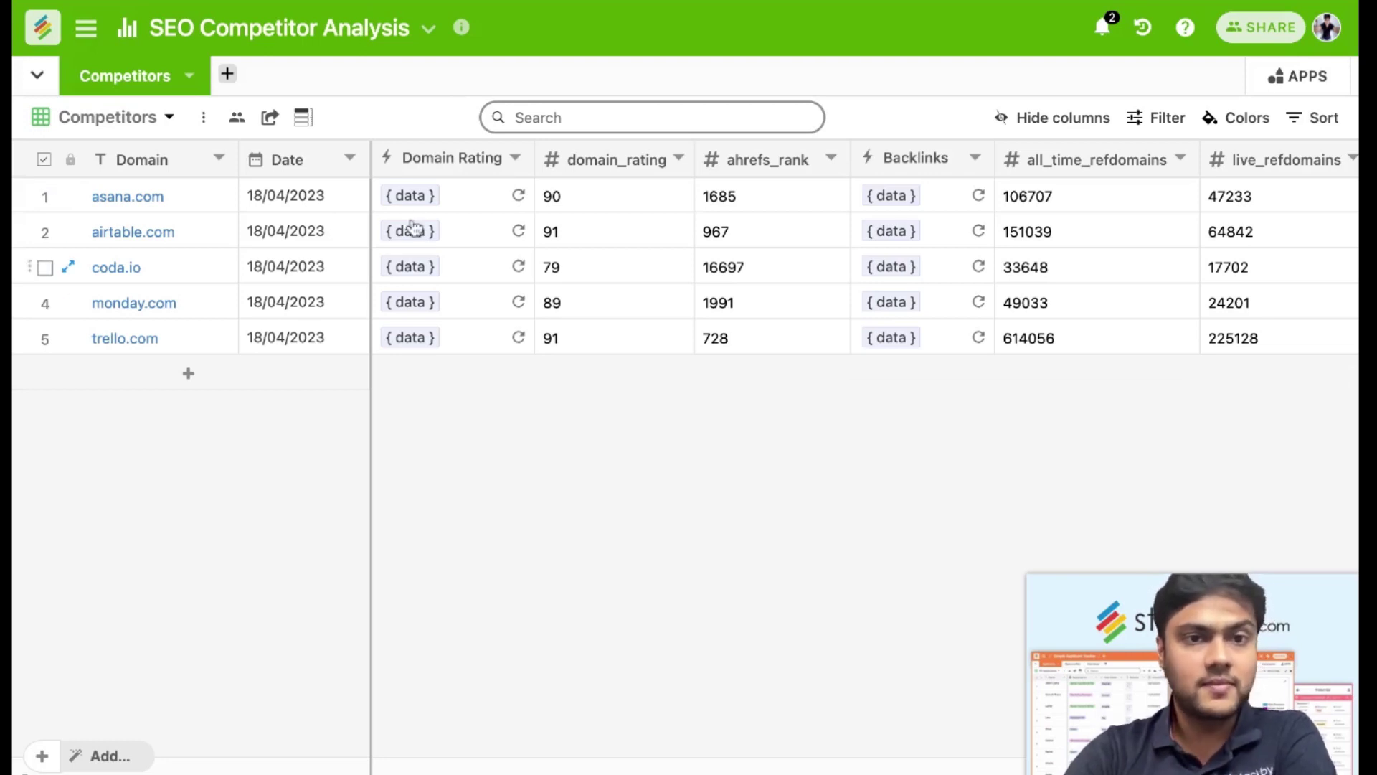
click(452, 159)
In Domain Rating's settings, confirm provider Ahrefs and the 'Ahrefs 2023' API account
click(452, 160)
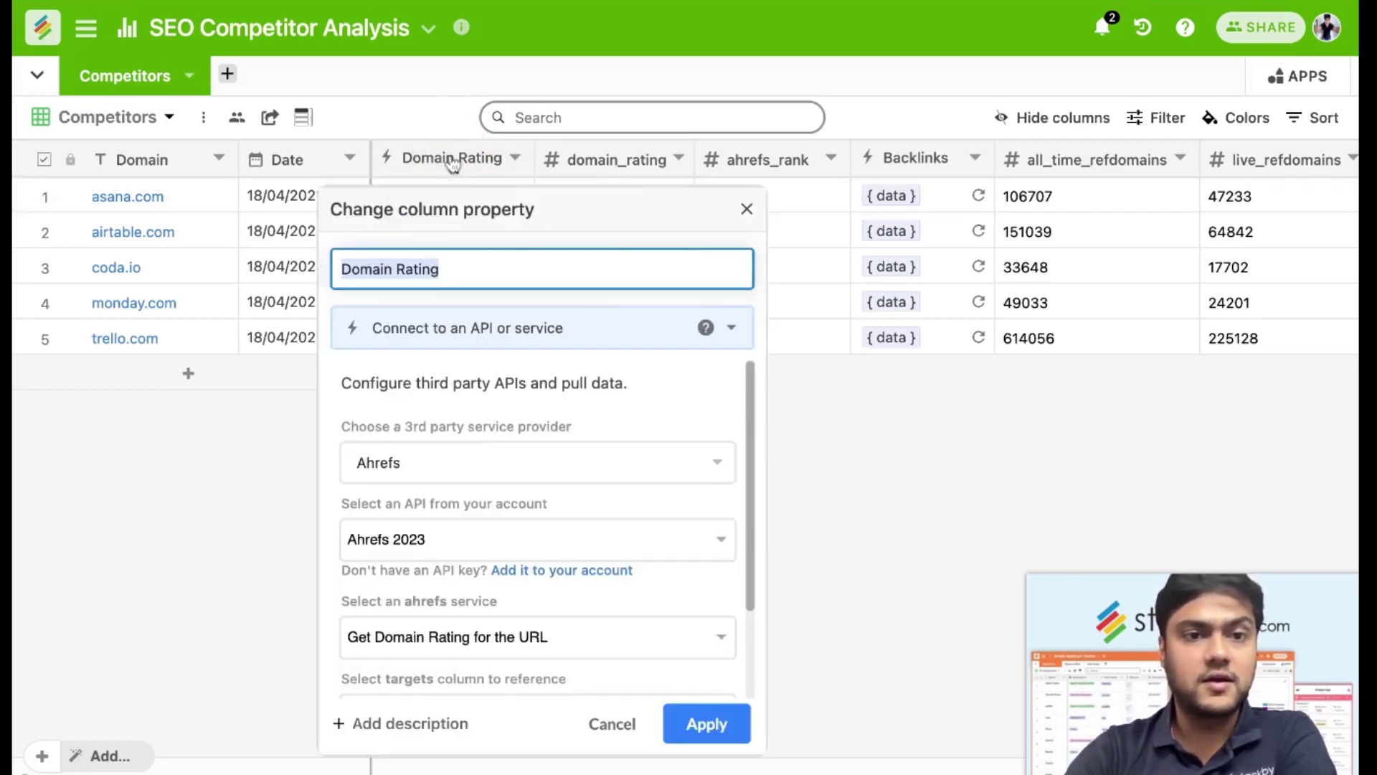
scroll(495, 427, down, 1)
scroll(495, 427, up, 1)
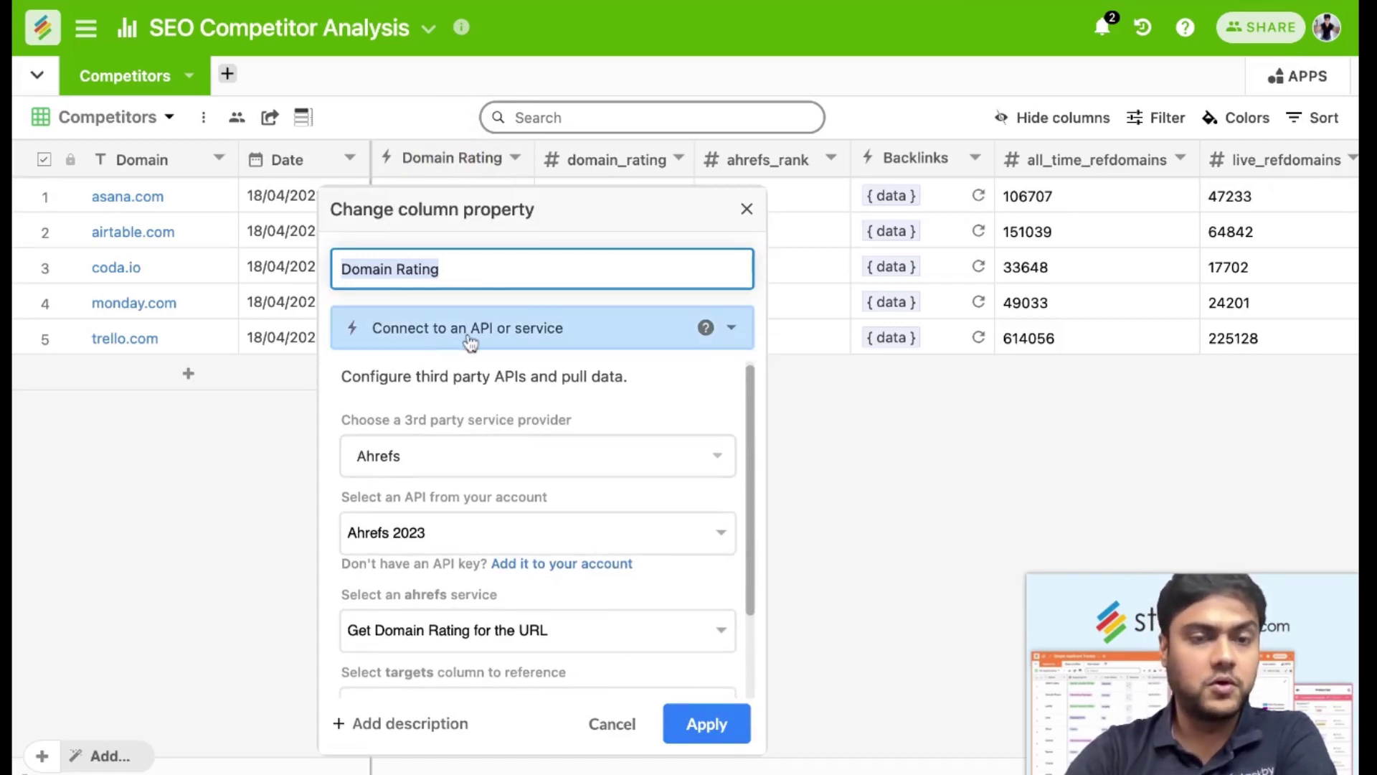
click(494, 458)
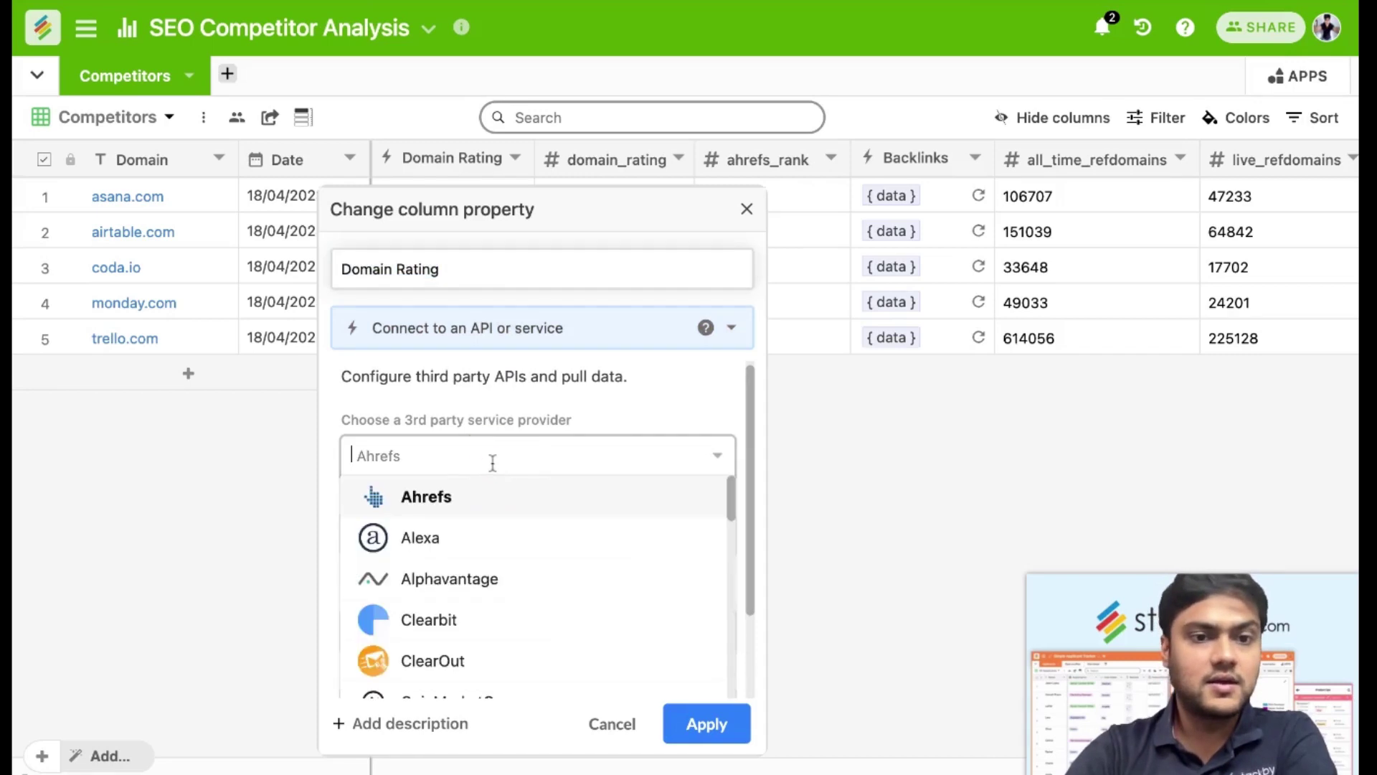
click(482, 492)
scroll(502, 467, down, 2)
click(463, 488)
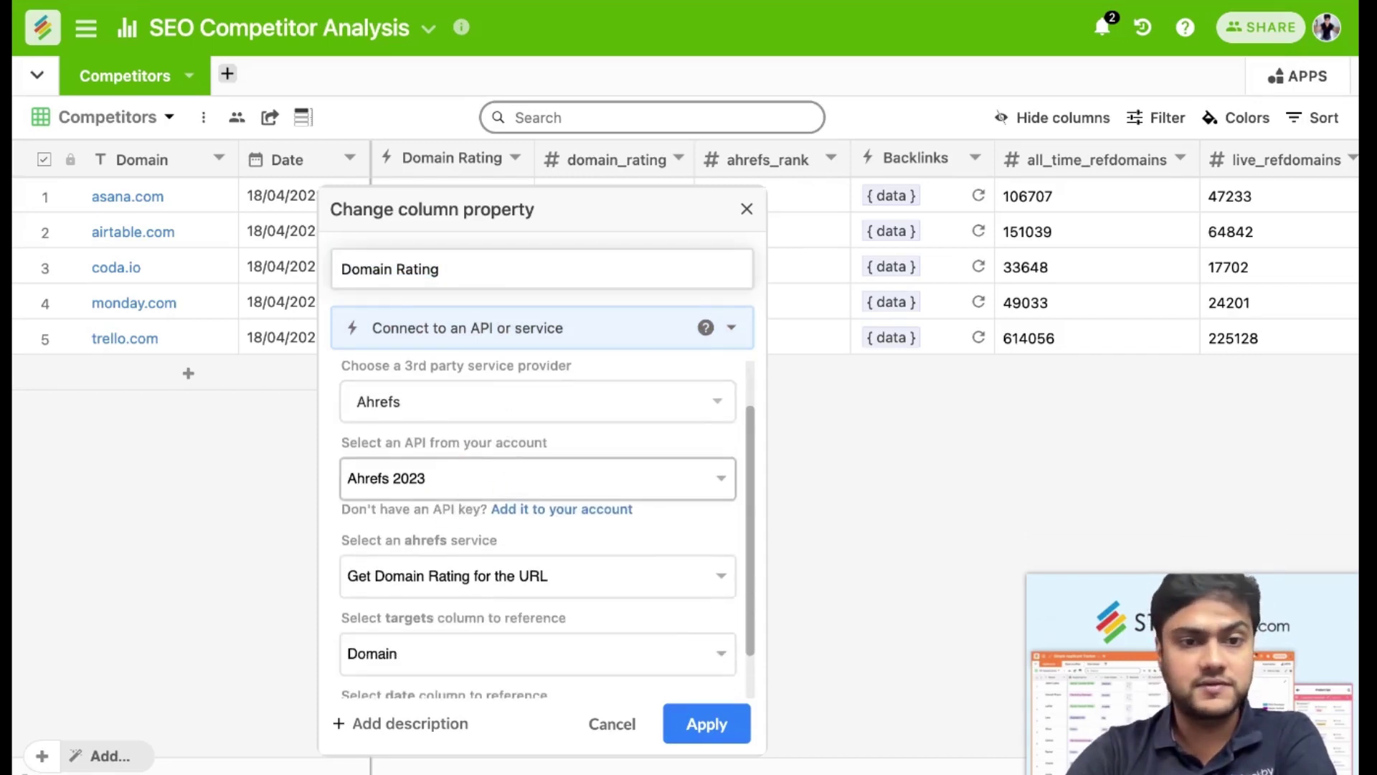
Check the domain rating service, cancel the settings, and add an empty sixth row
scroll(492, 523, down, 2)
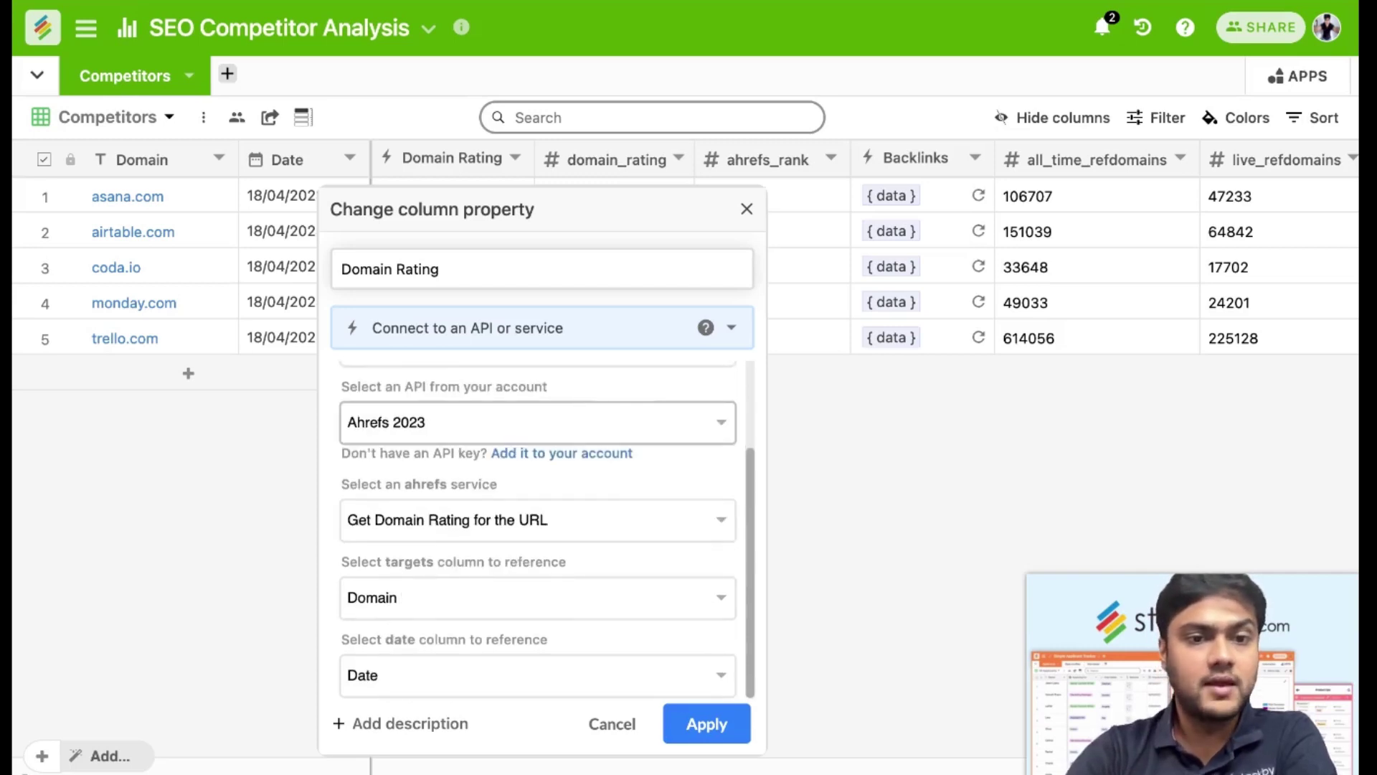
click(480, 527)
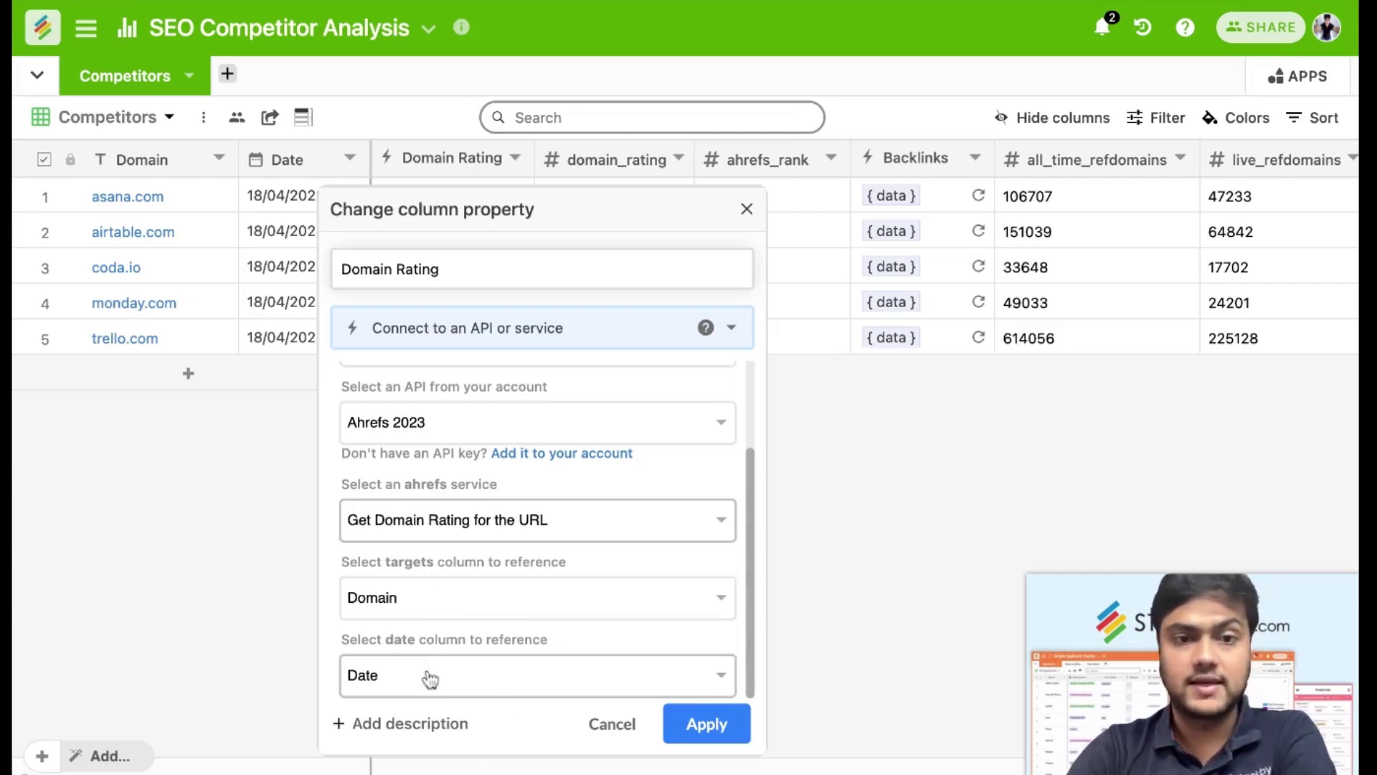
click(612, 724)
click(225, 379)
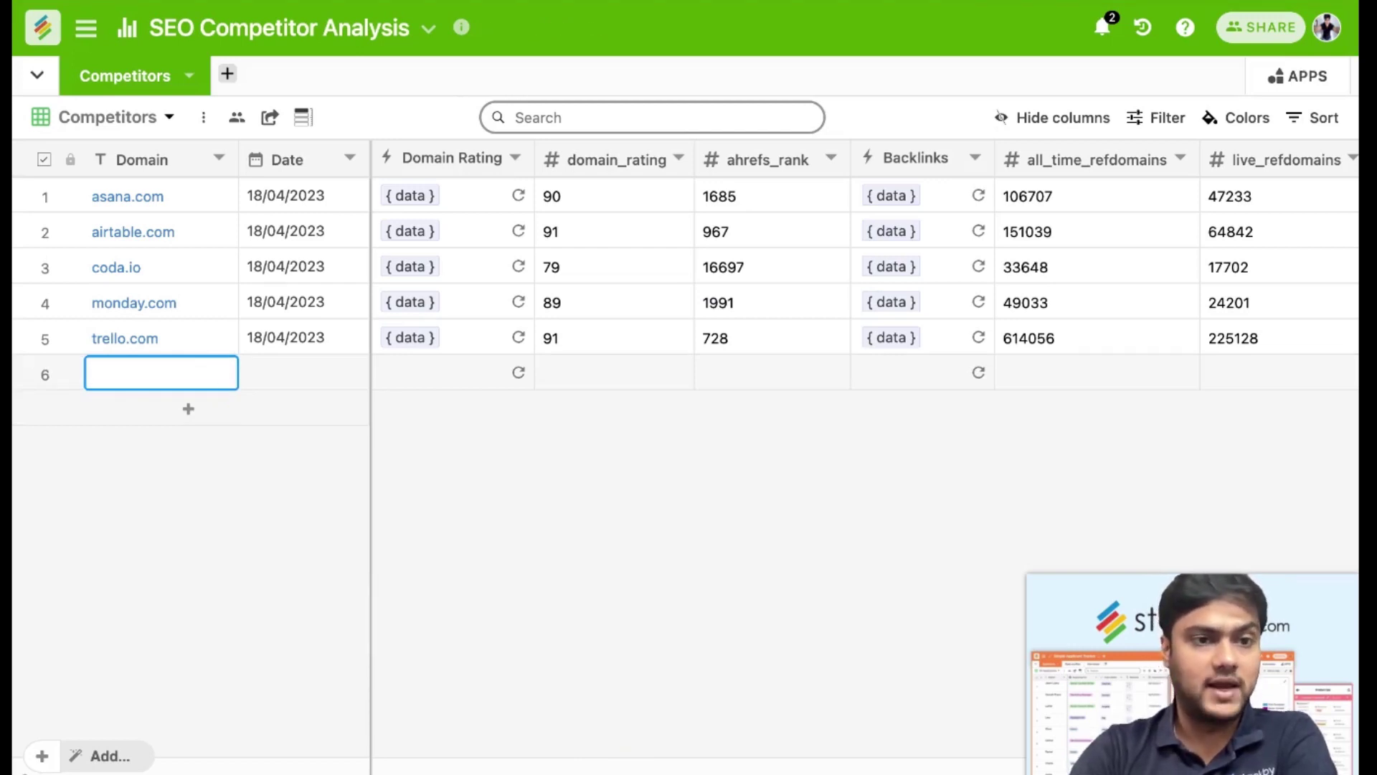
Enter jotform.com in row 6 and fill its date 18/04/2023 from trello.com's
text(jotform.com)
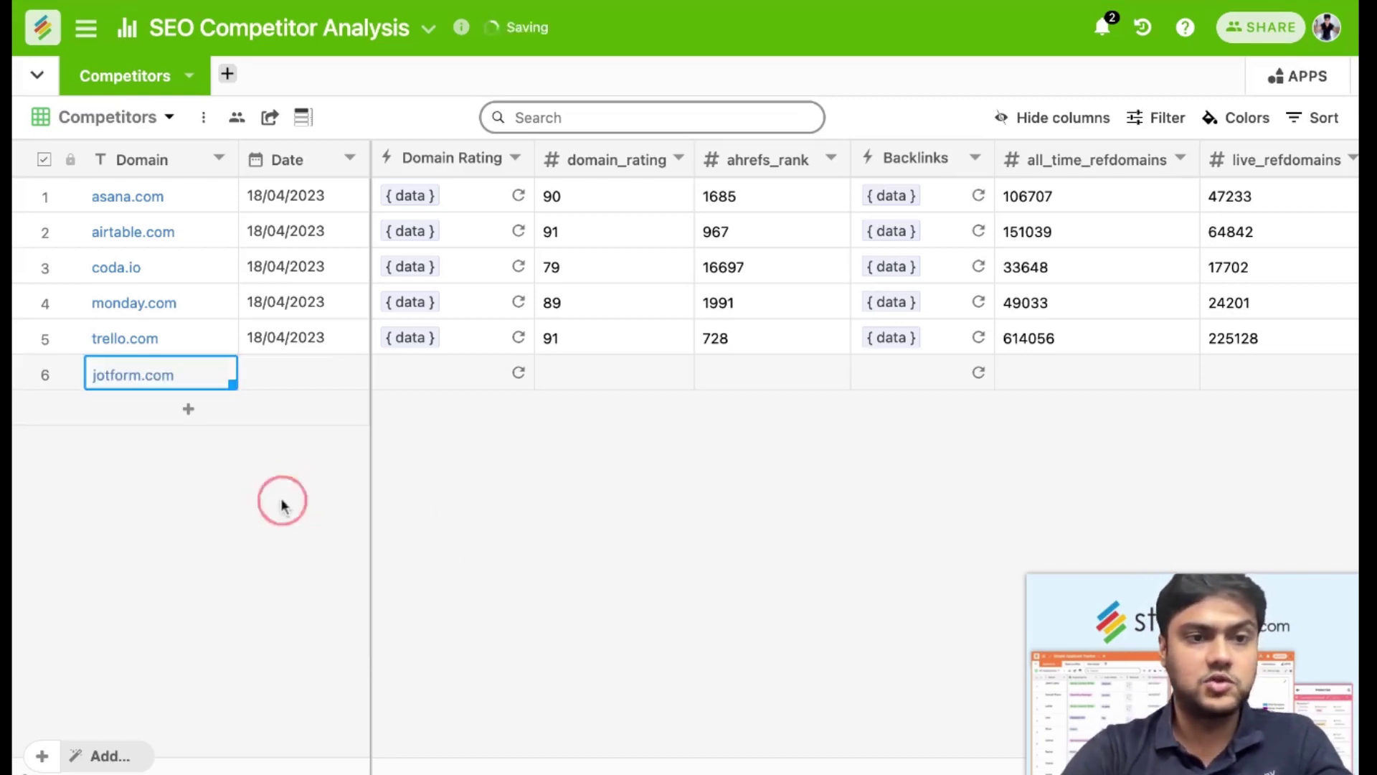
click(339, 338)
drag(362, 348, 362, 378)
click(454, 441)
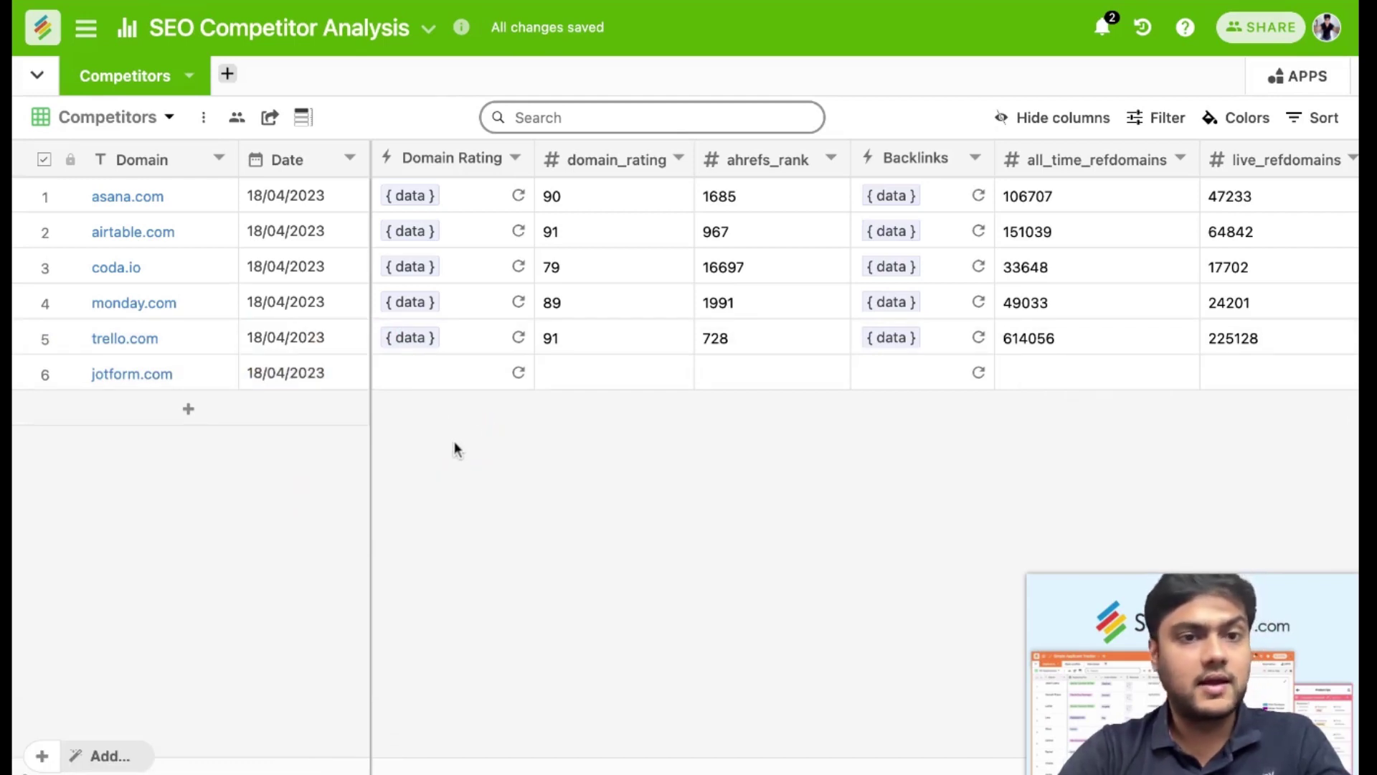
Fetch jotform.com's domain rating, then select its domain_rating 93 and ahrefs_rank 194 values
click(517, 373)
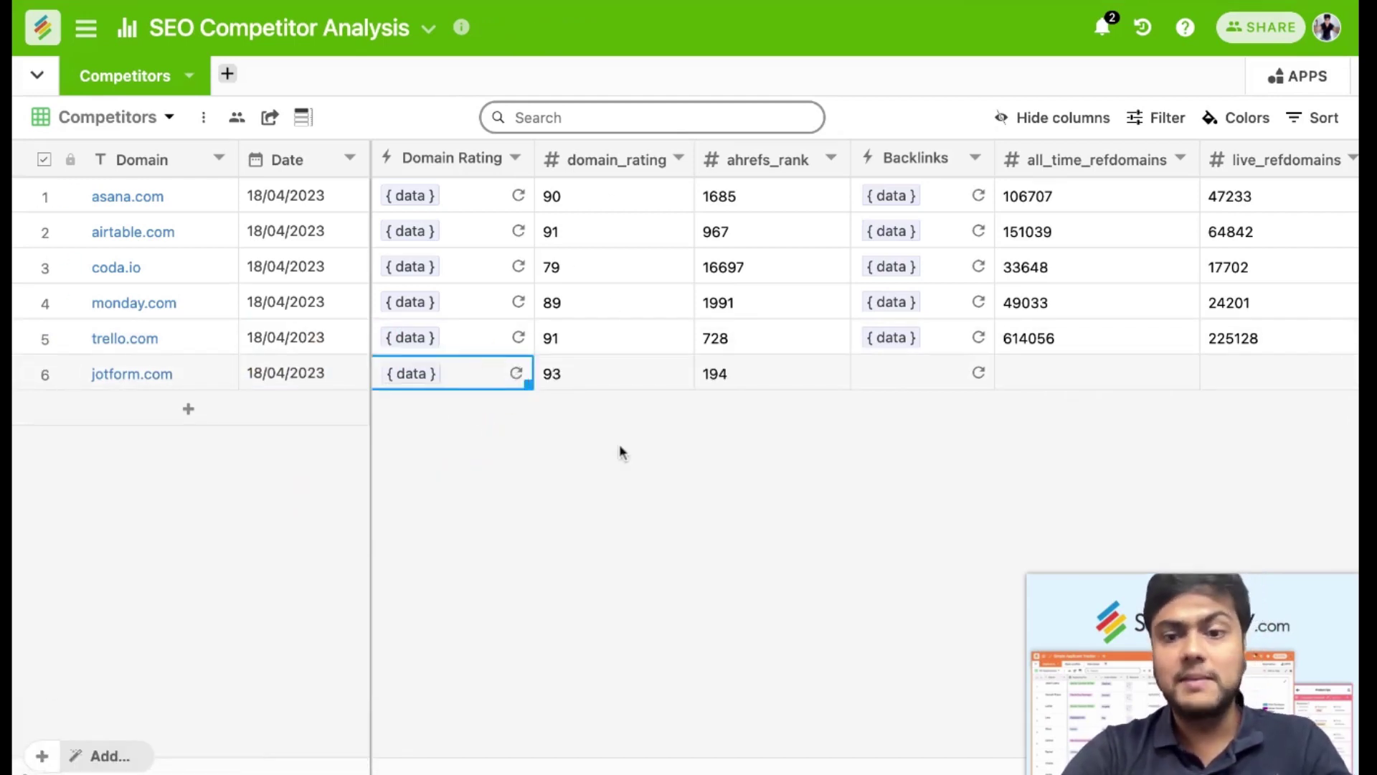
drag(630, 191, 631, 373)
click(751, 375)
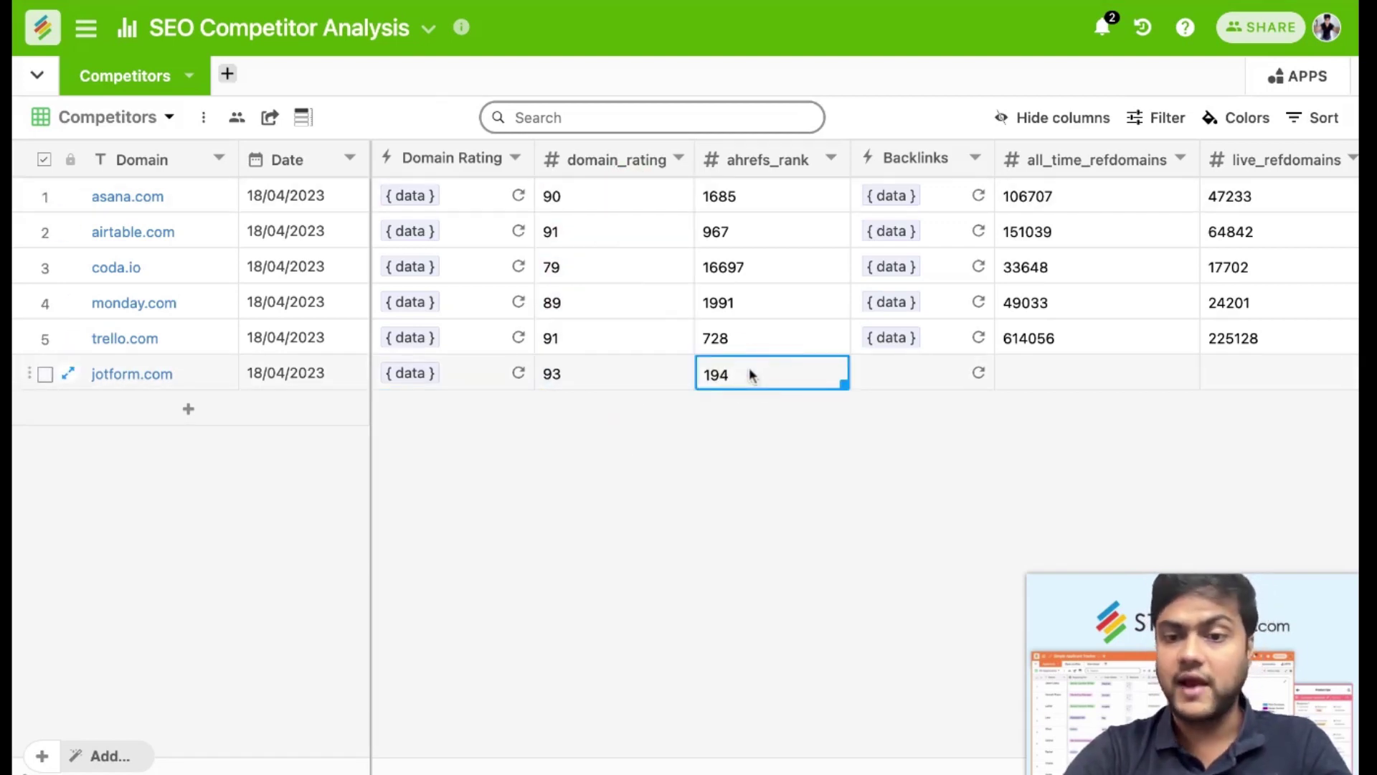
From row 6's {data} chip, create domain_rating (93) and ahrefs_rank (194) columns
click(420, 376)
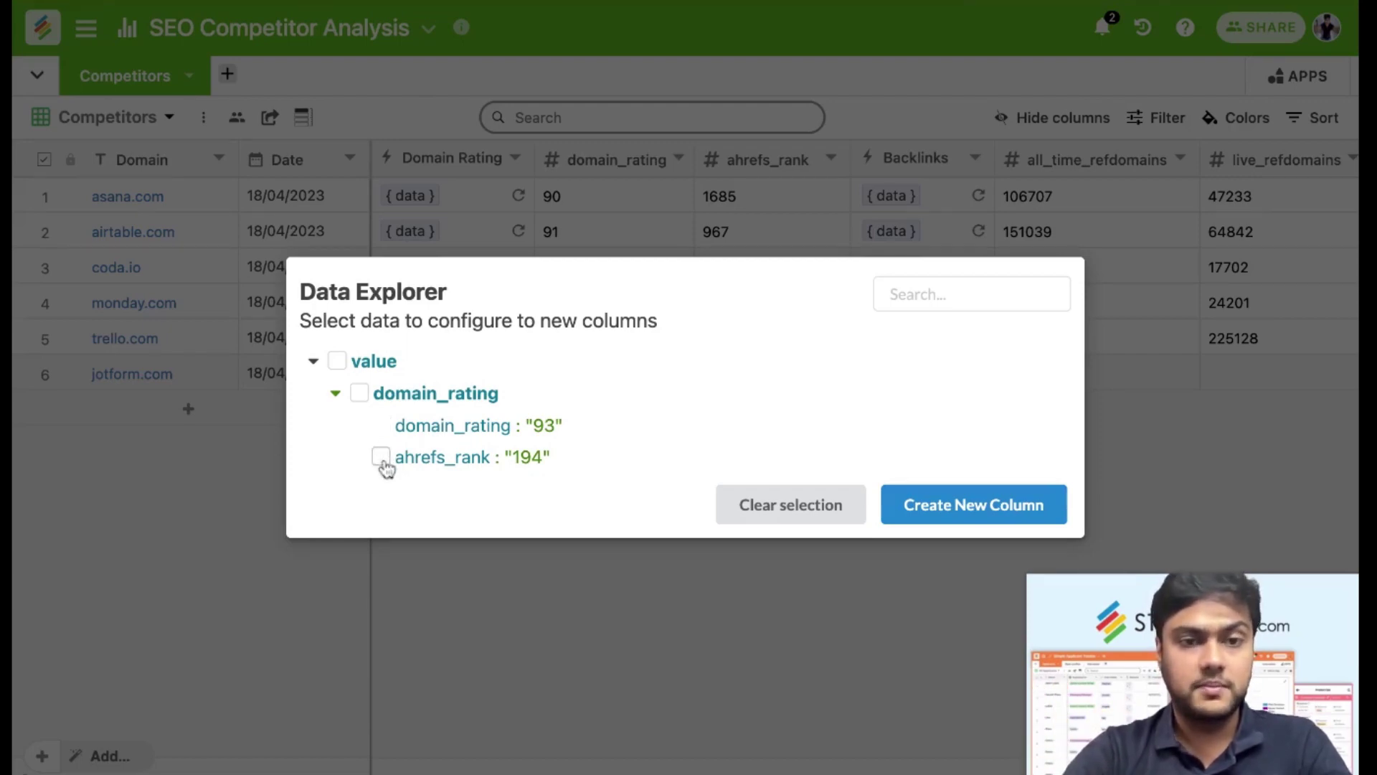
click(380, 425)
click(381, 457)
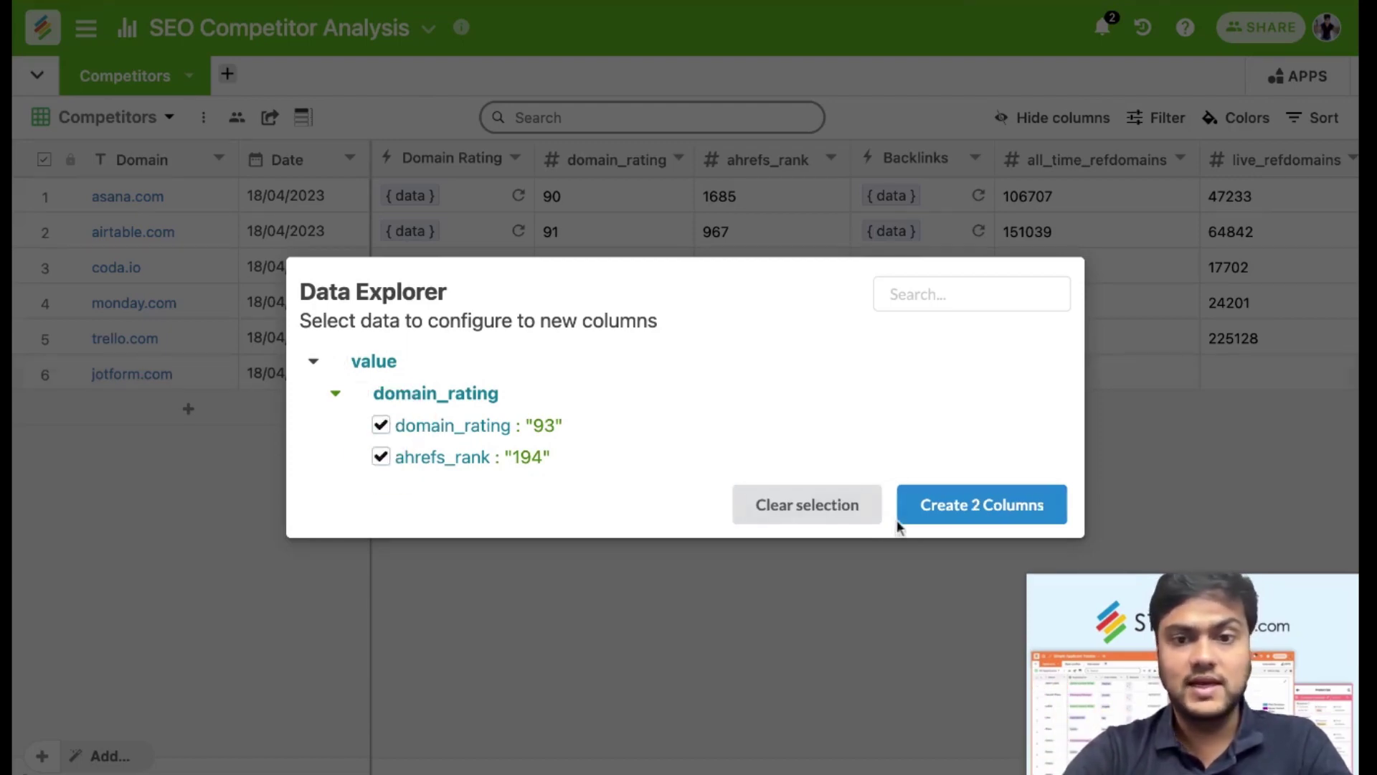
click(950, 506)
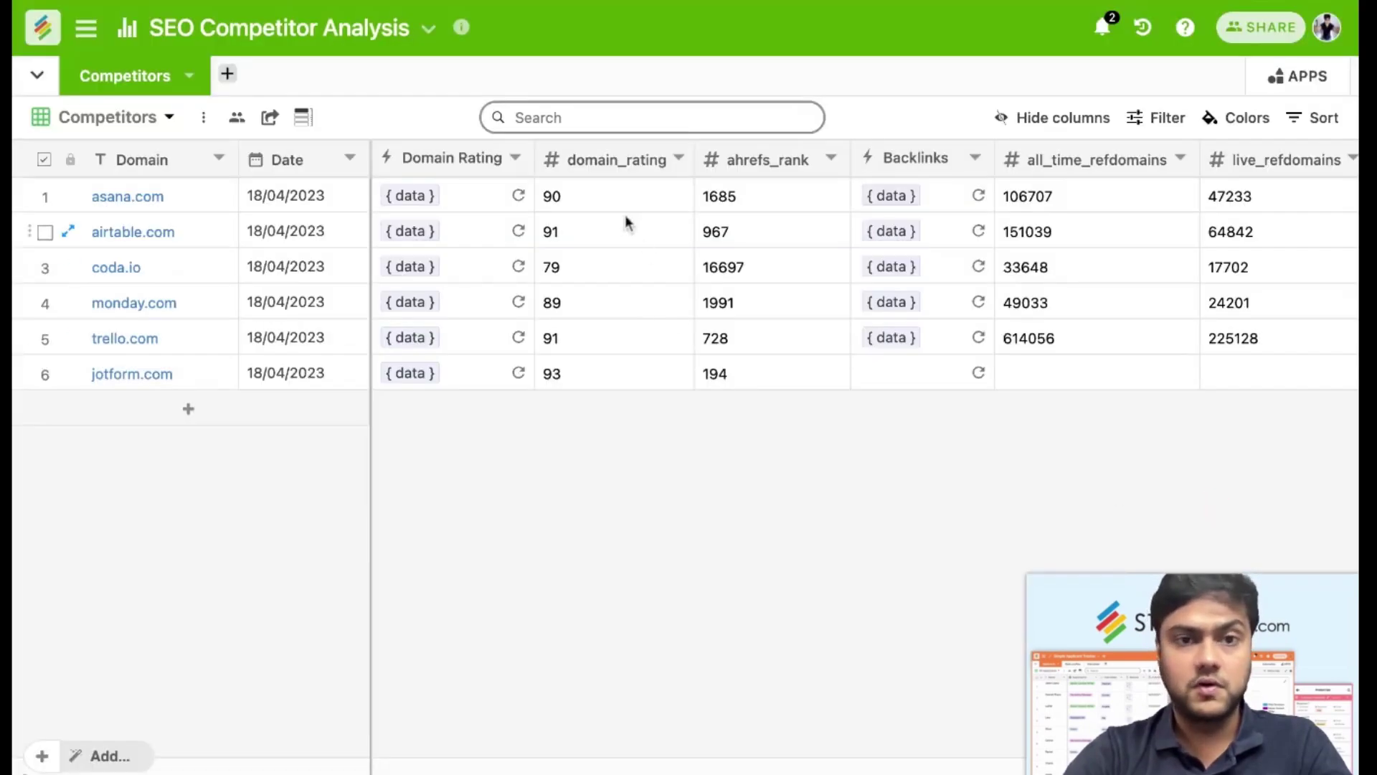
click(617, 195)
drag(714, 190, 747, 368)
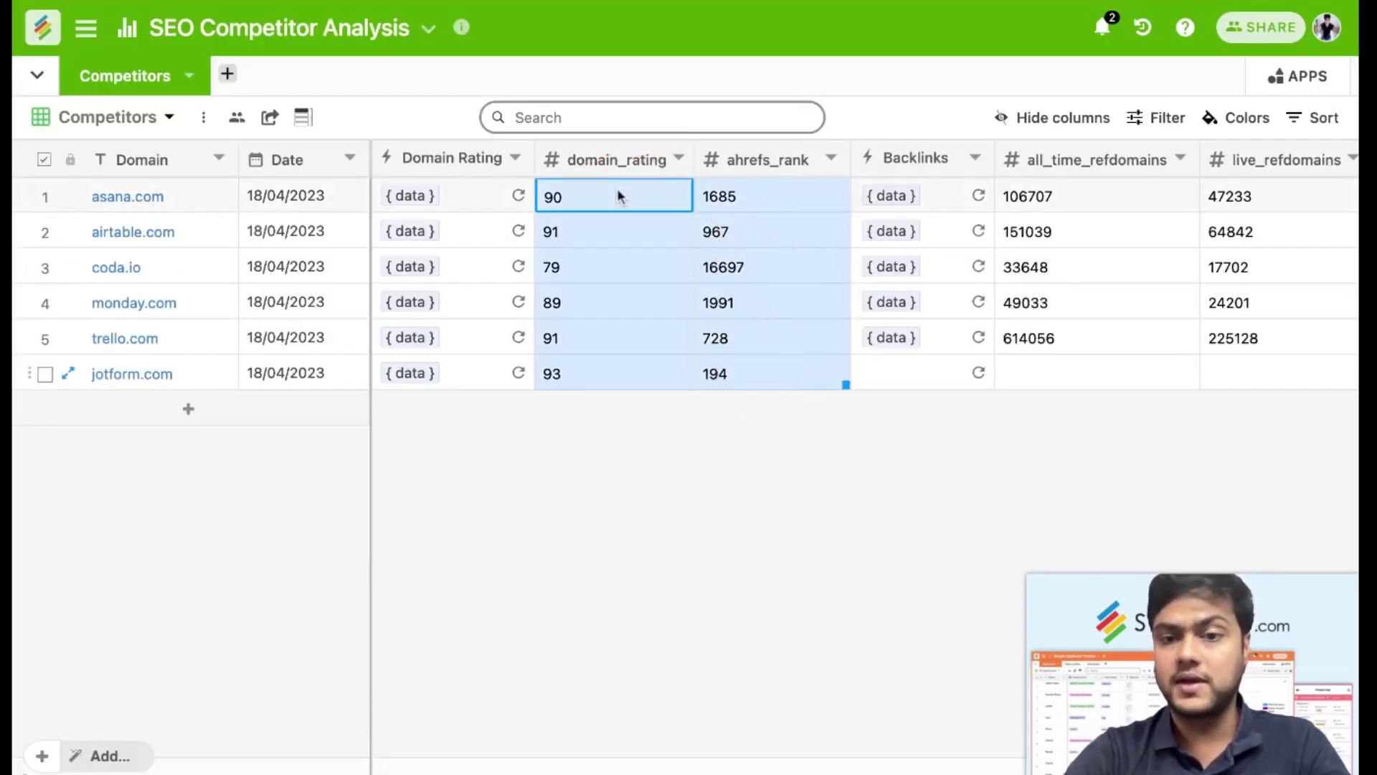
scroll(747, 369, right, 2)
scroll(861, 286, right, 3)
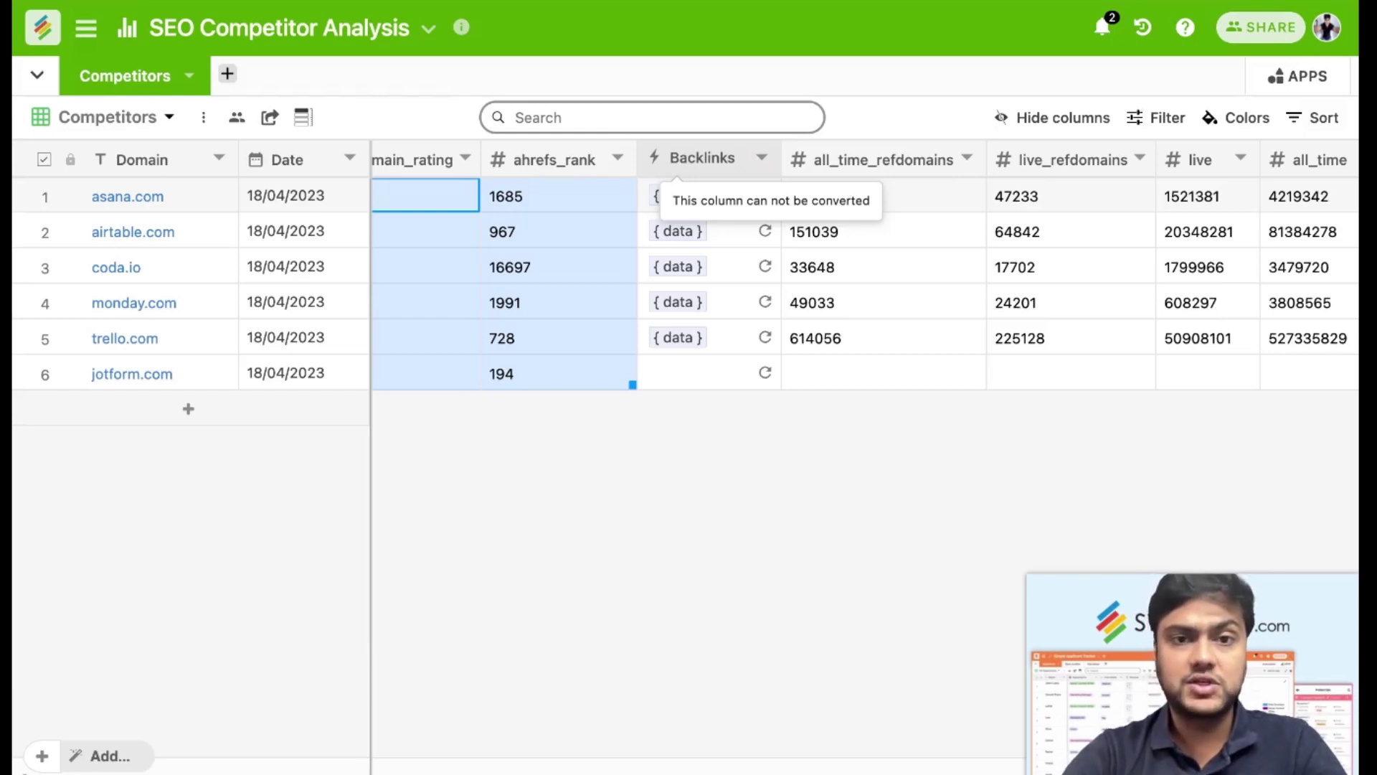
double_click(685, 154)
scroll(715, 482, down, 1)
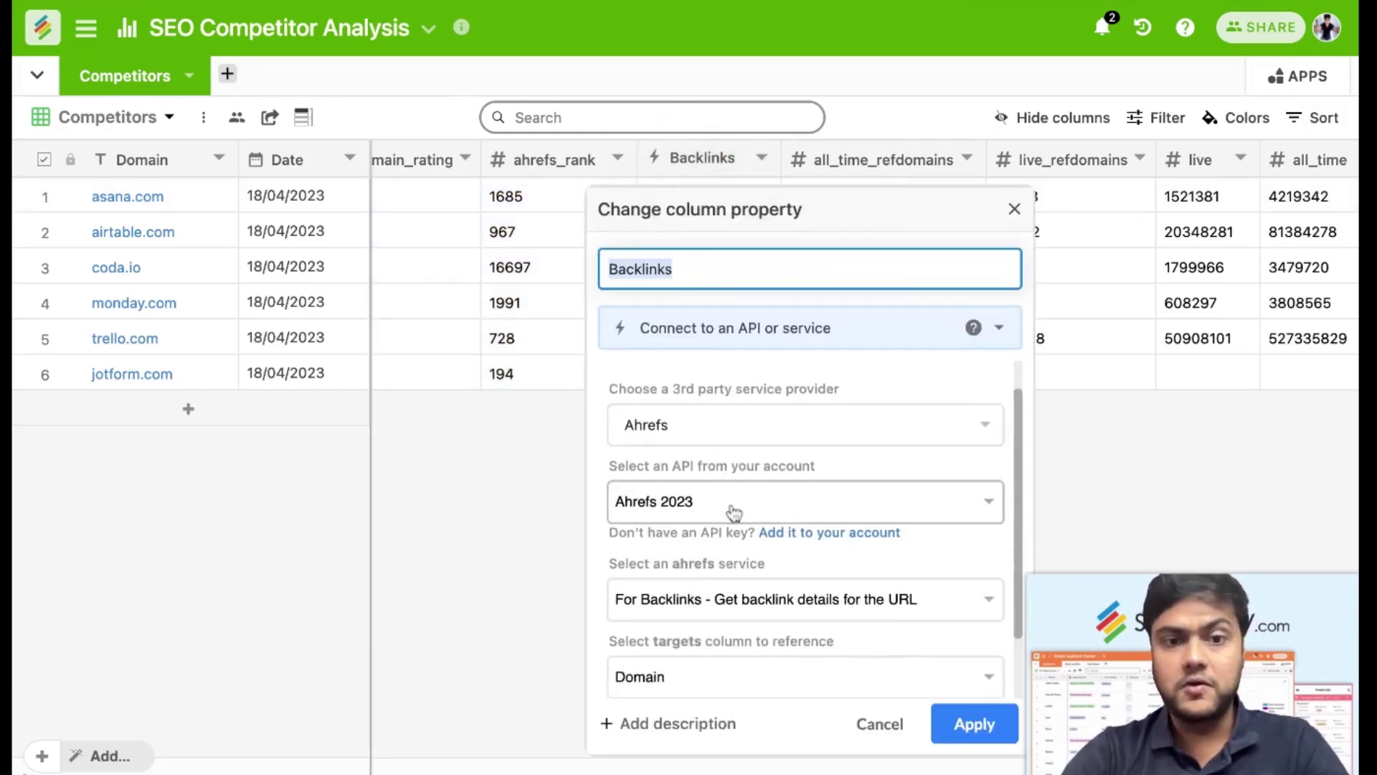
scroll(732, 513, down, 1)
scroll(726, 443, down, 1)
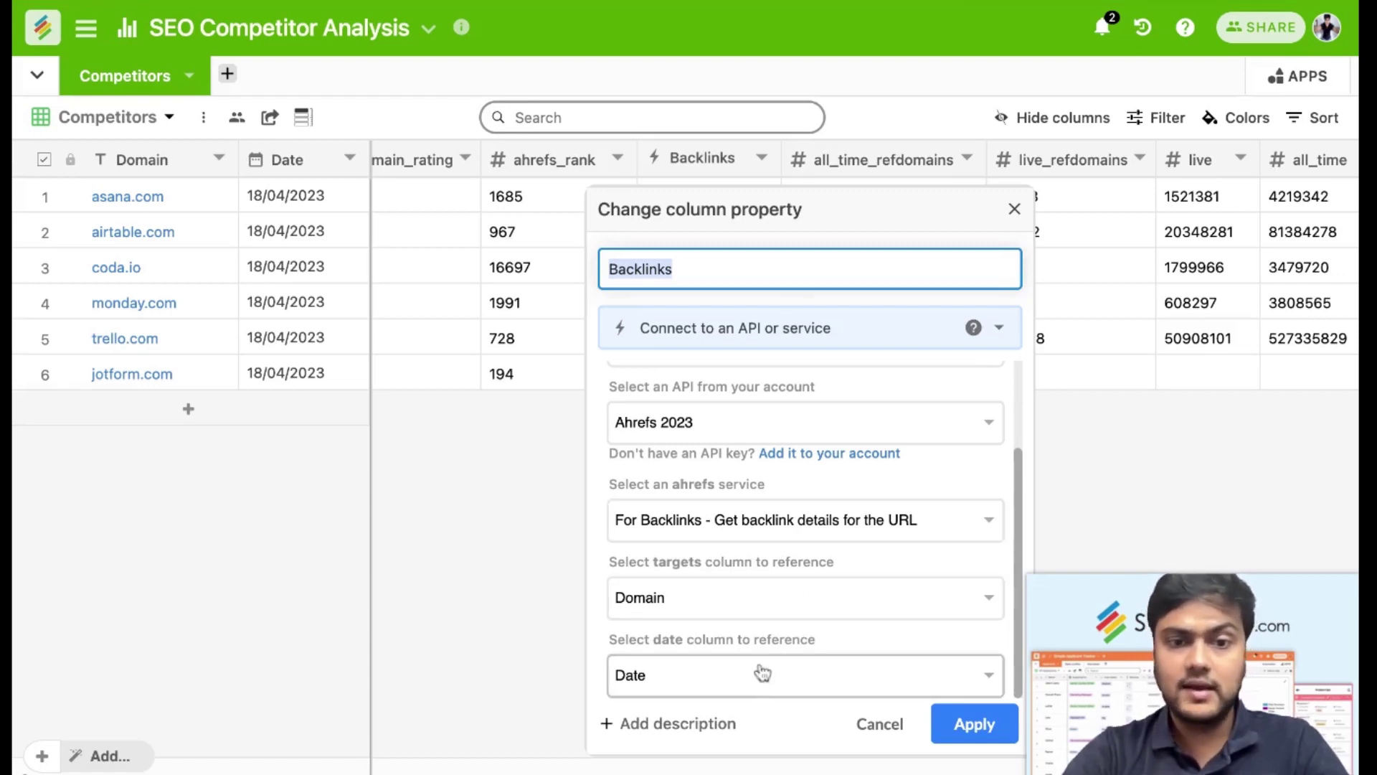
click(879, 724)
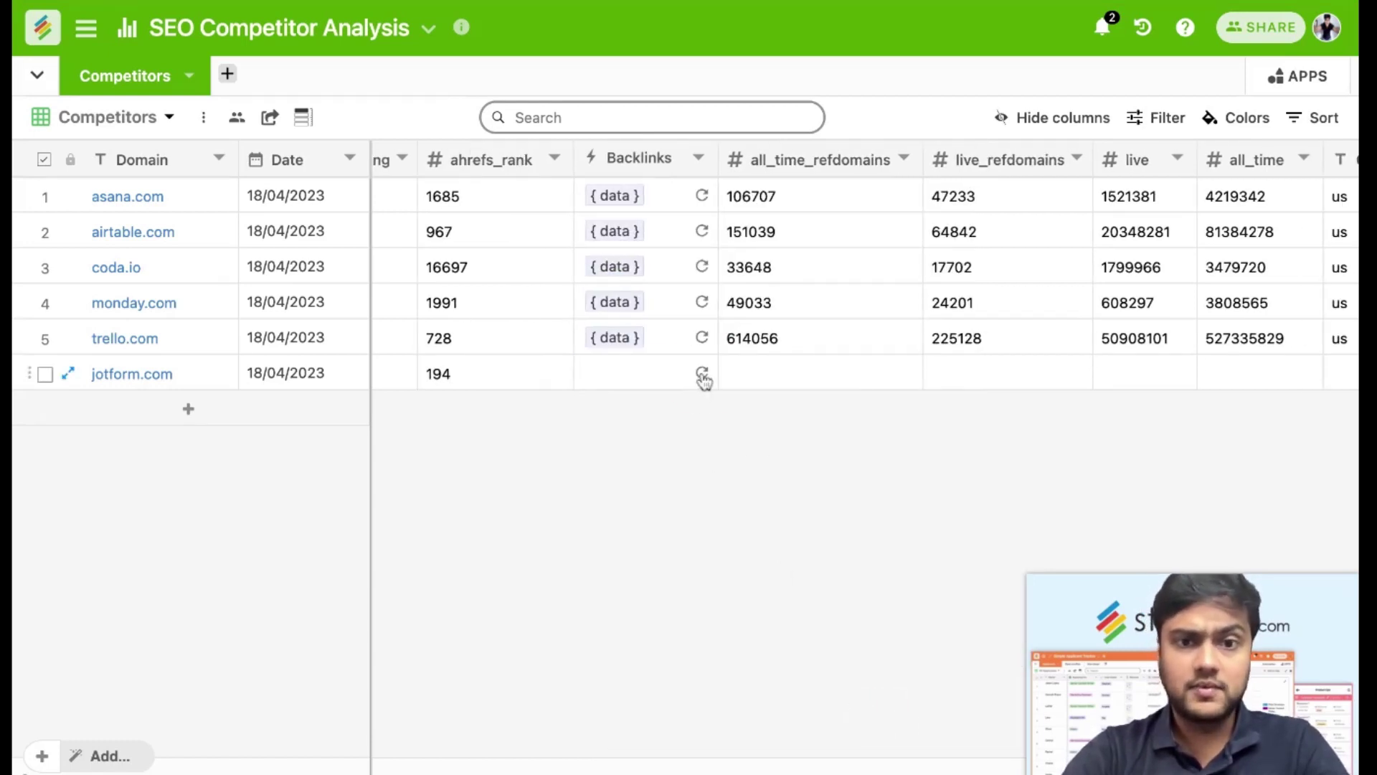
Refresh jotform.com's Backlinks cell and review its refdomains and live/all_time counts
click(700, 373)
scroll(733, 459, right, 3)
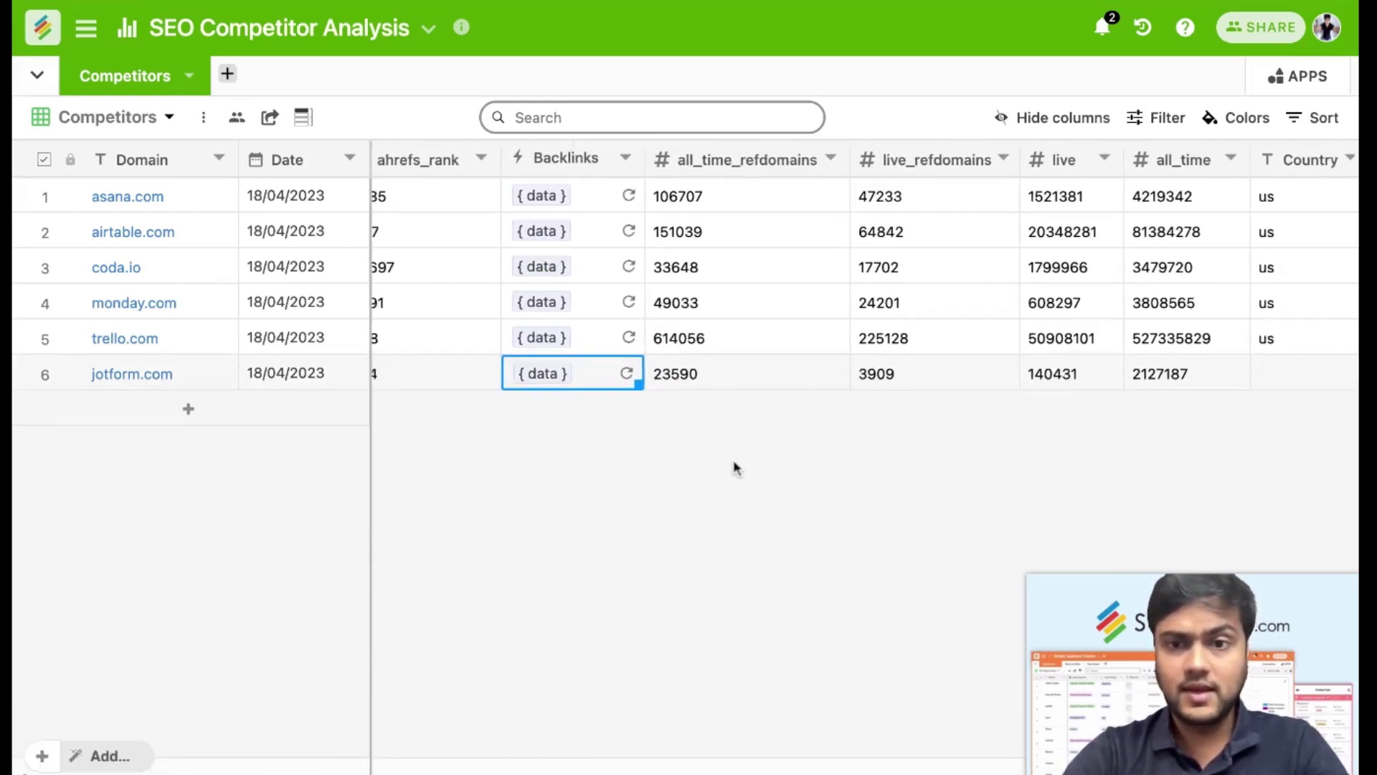
click(532, 375)
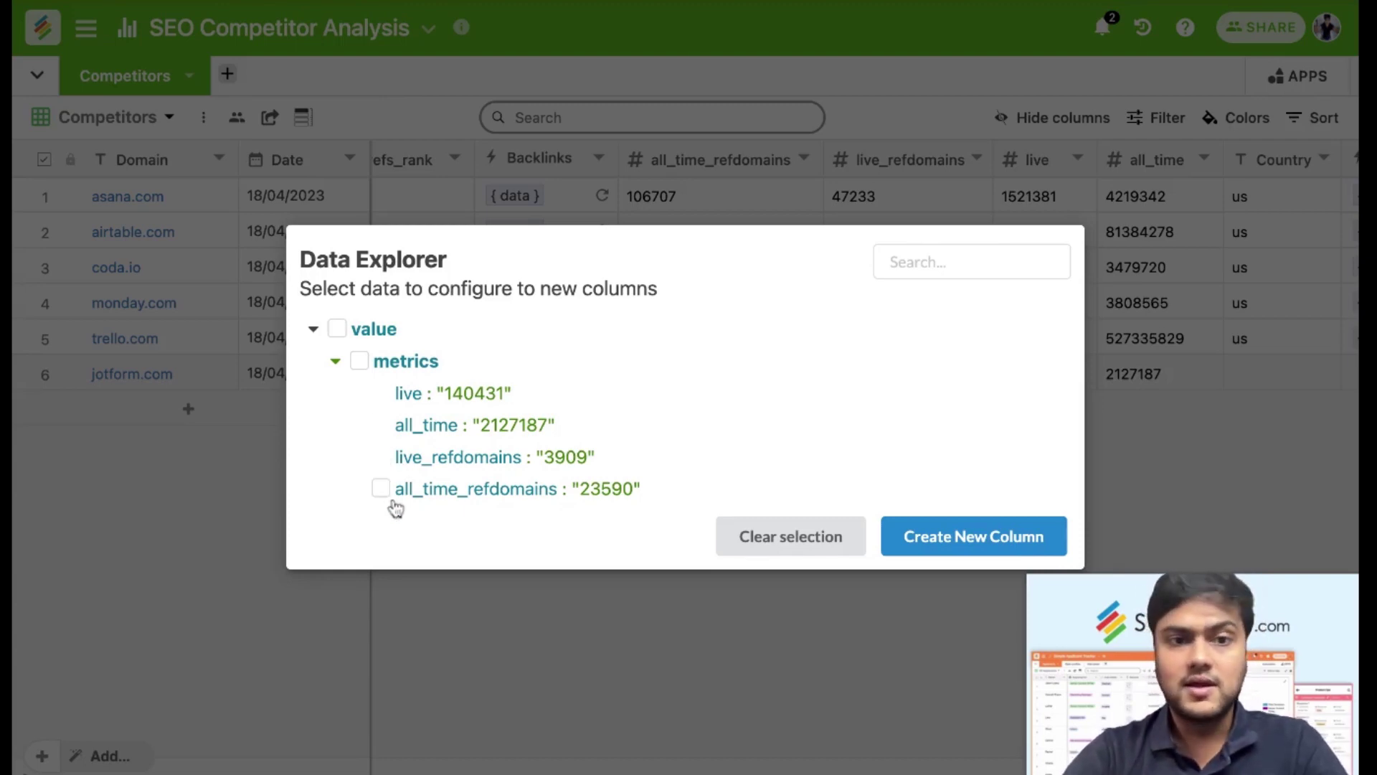
click(1164, 470)
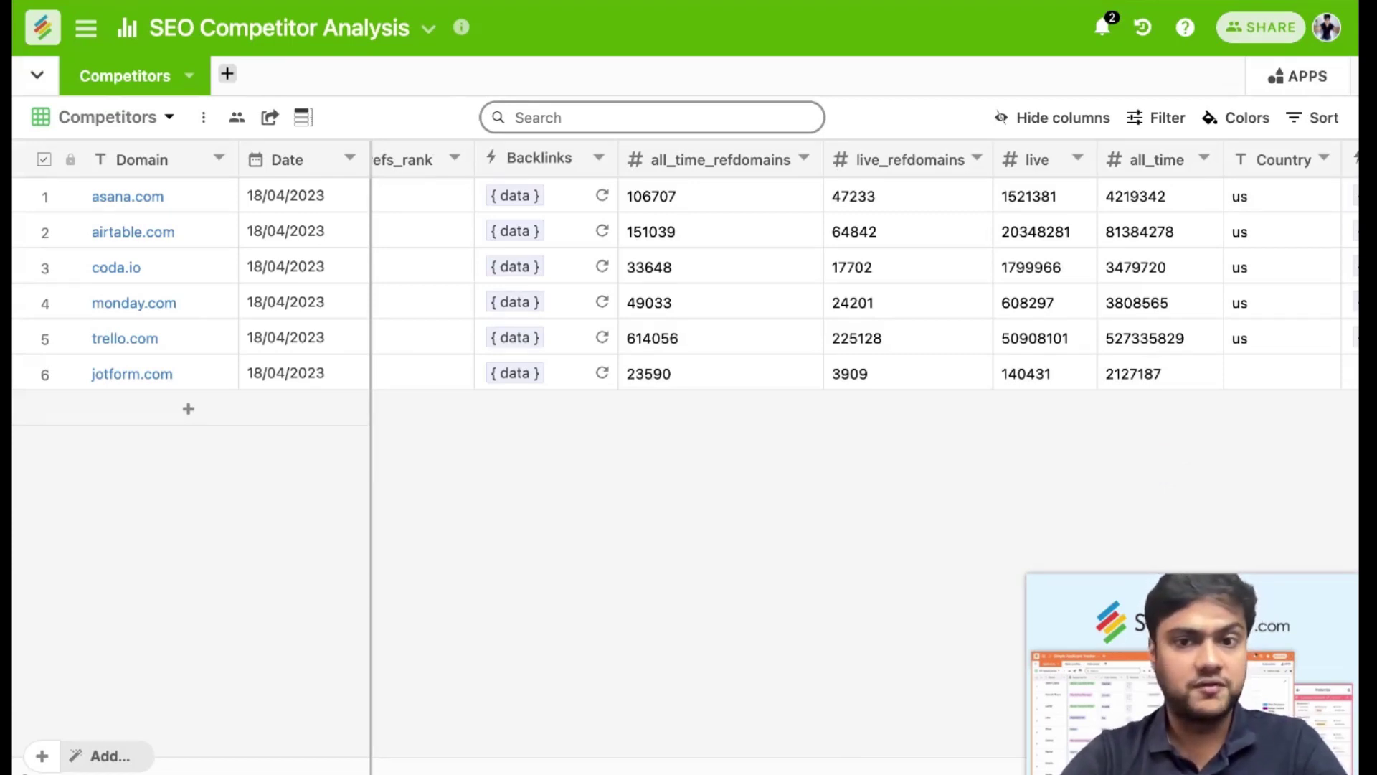
Copy trello.com's Country value 'us' down into jotform.com's row
scroll(960, 440, right, 10)
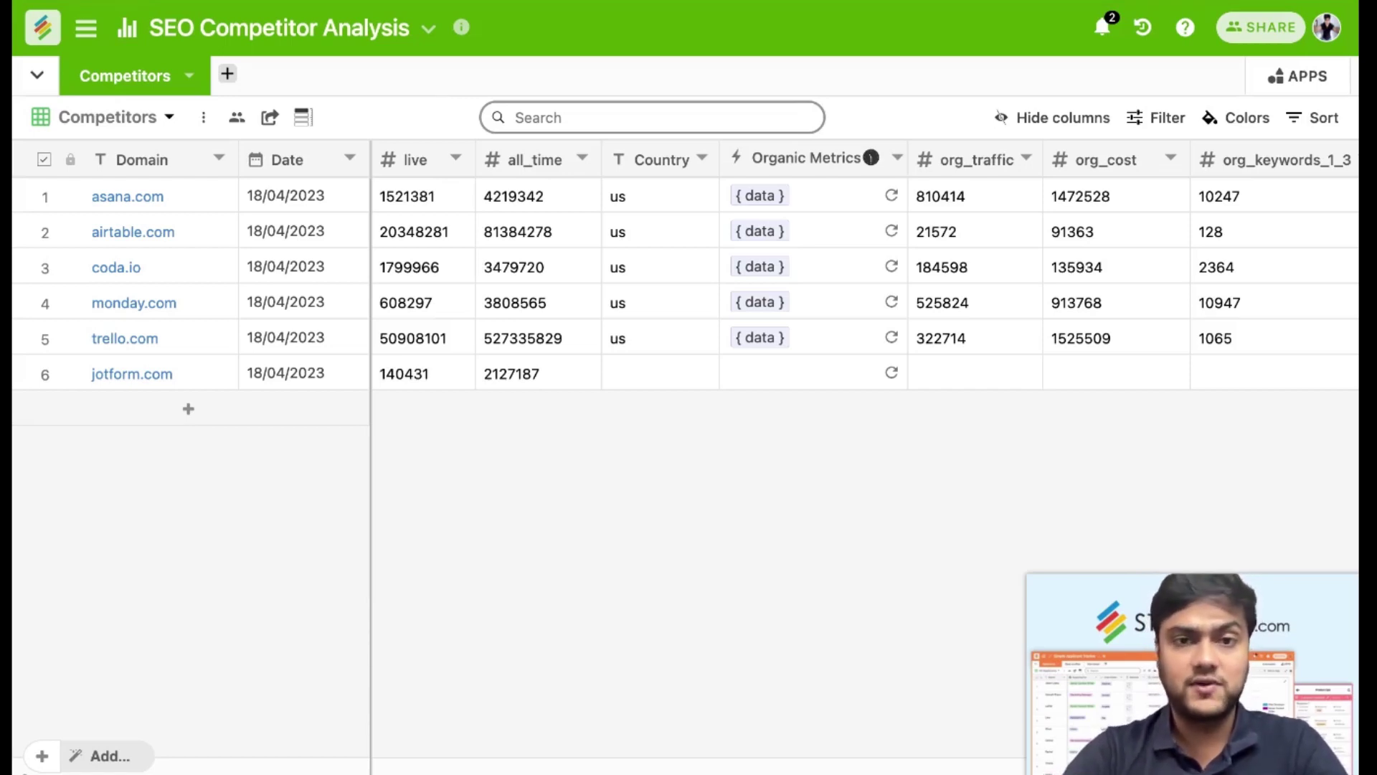
click(691, 346)
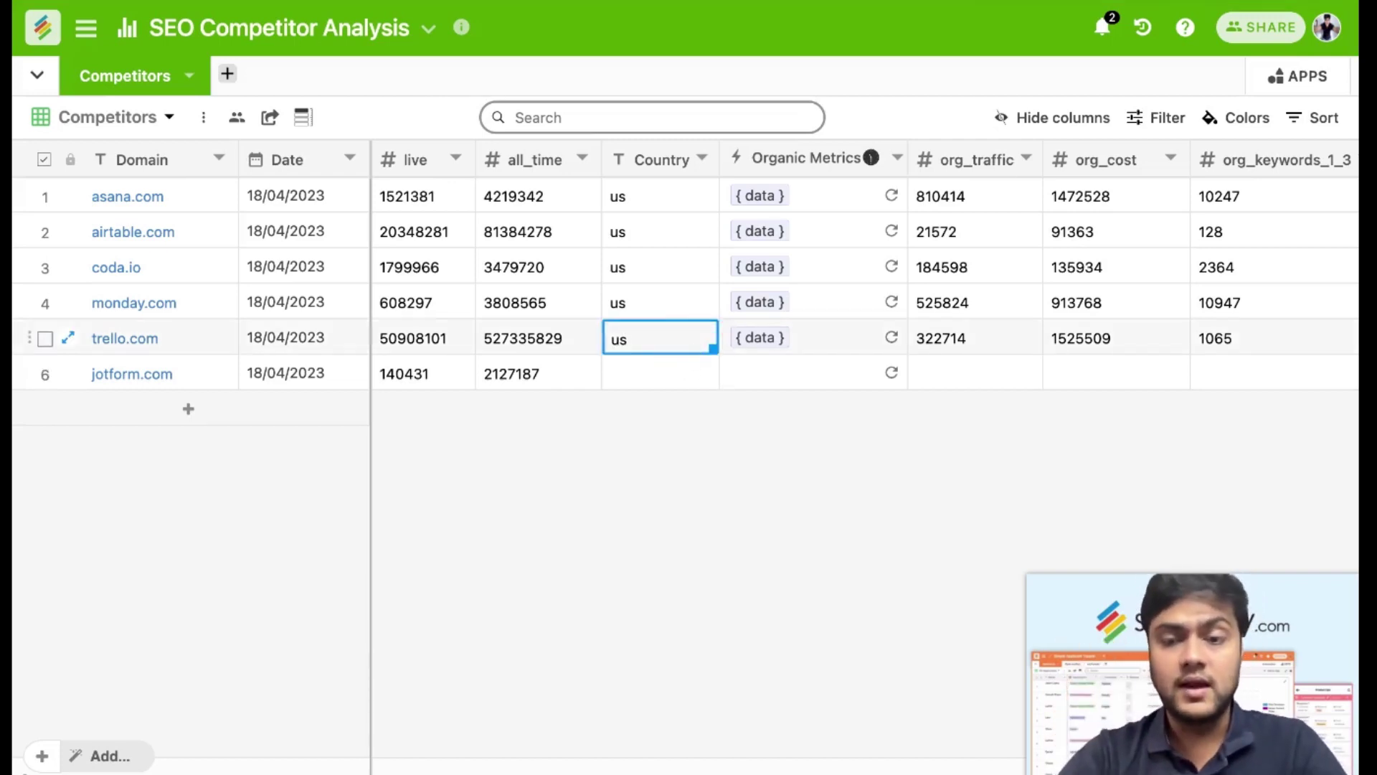
drag(713, 349, 713, 381)
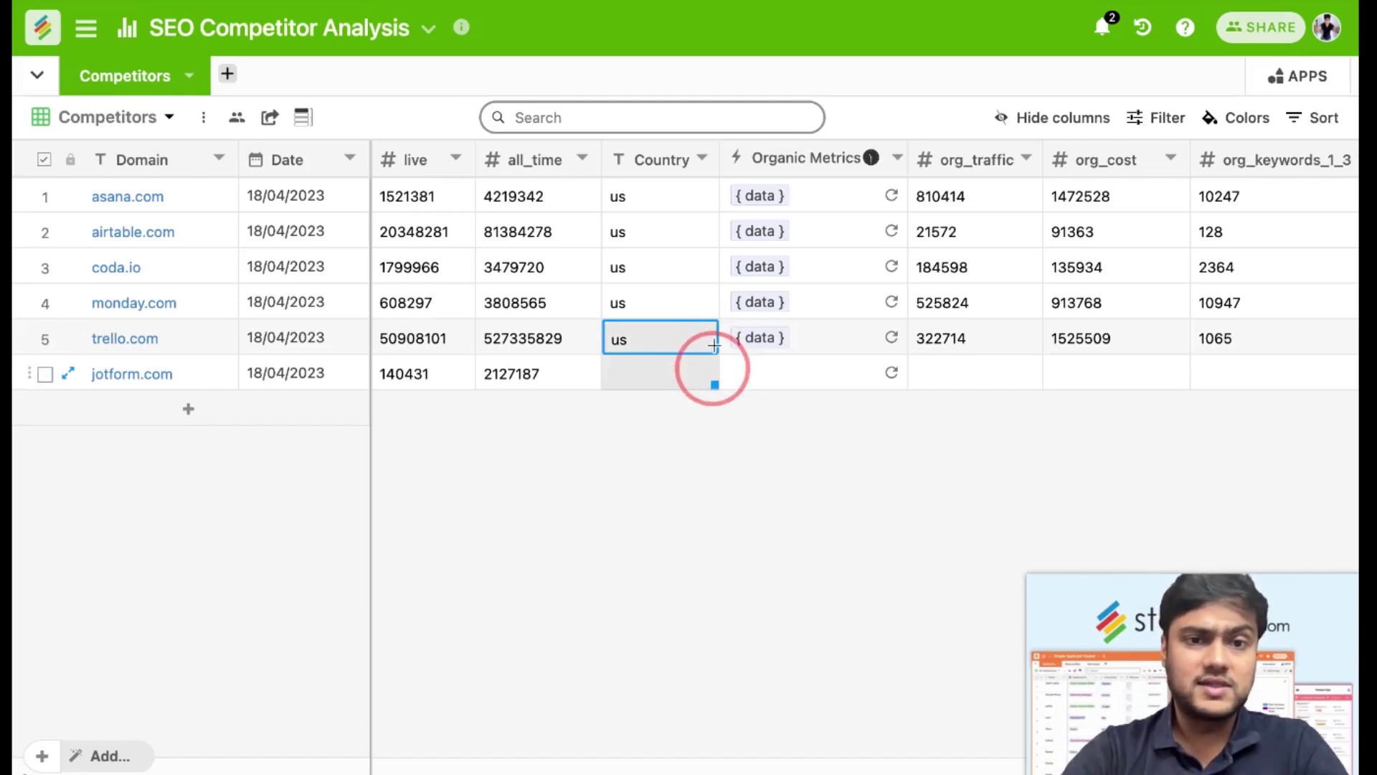
double_click(785, 171)
Check Organic Metrics uses Ahrefs 2023 'For Metrics' with Domain, Date and Country, then close
scroll(804, 416, down, 2)
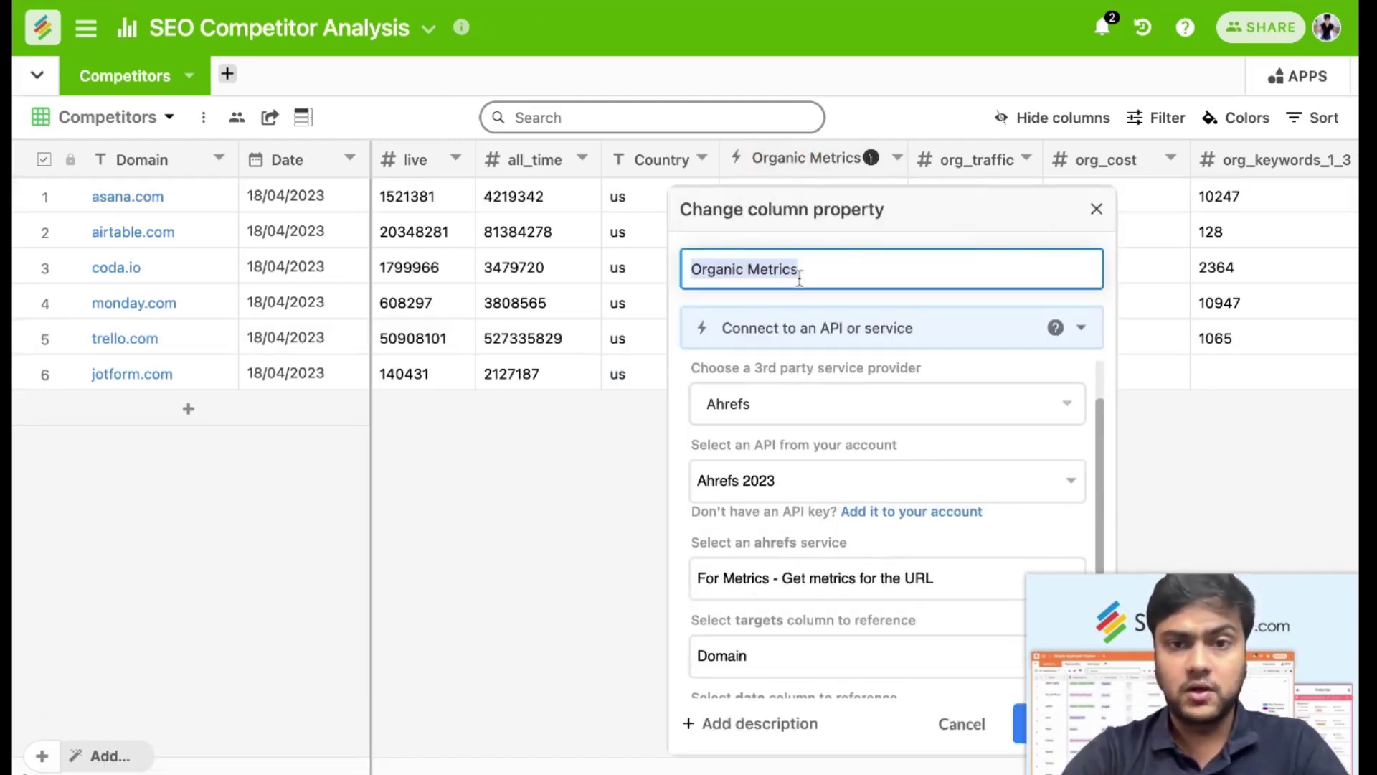
scroll(837, 420, down, 3)
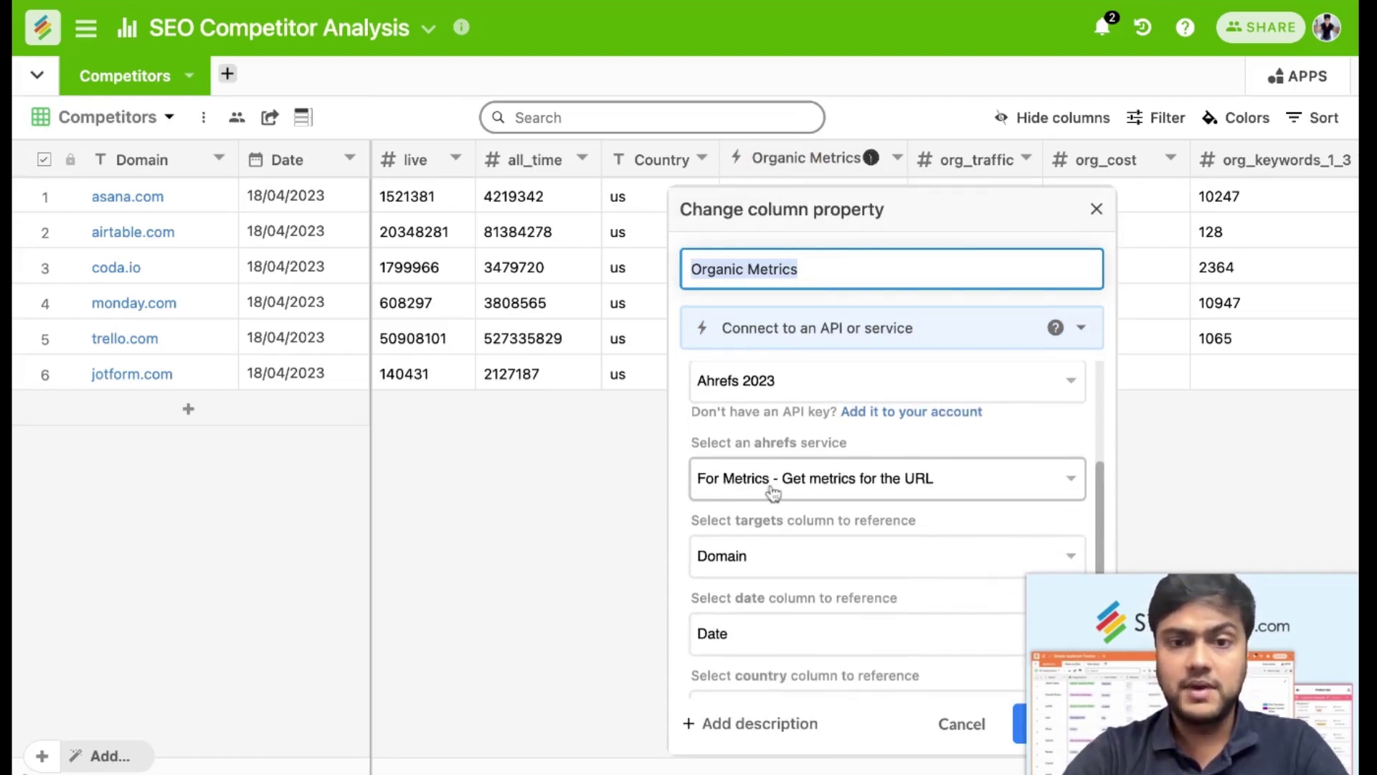
scroll(818, 497, down, 1)
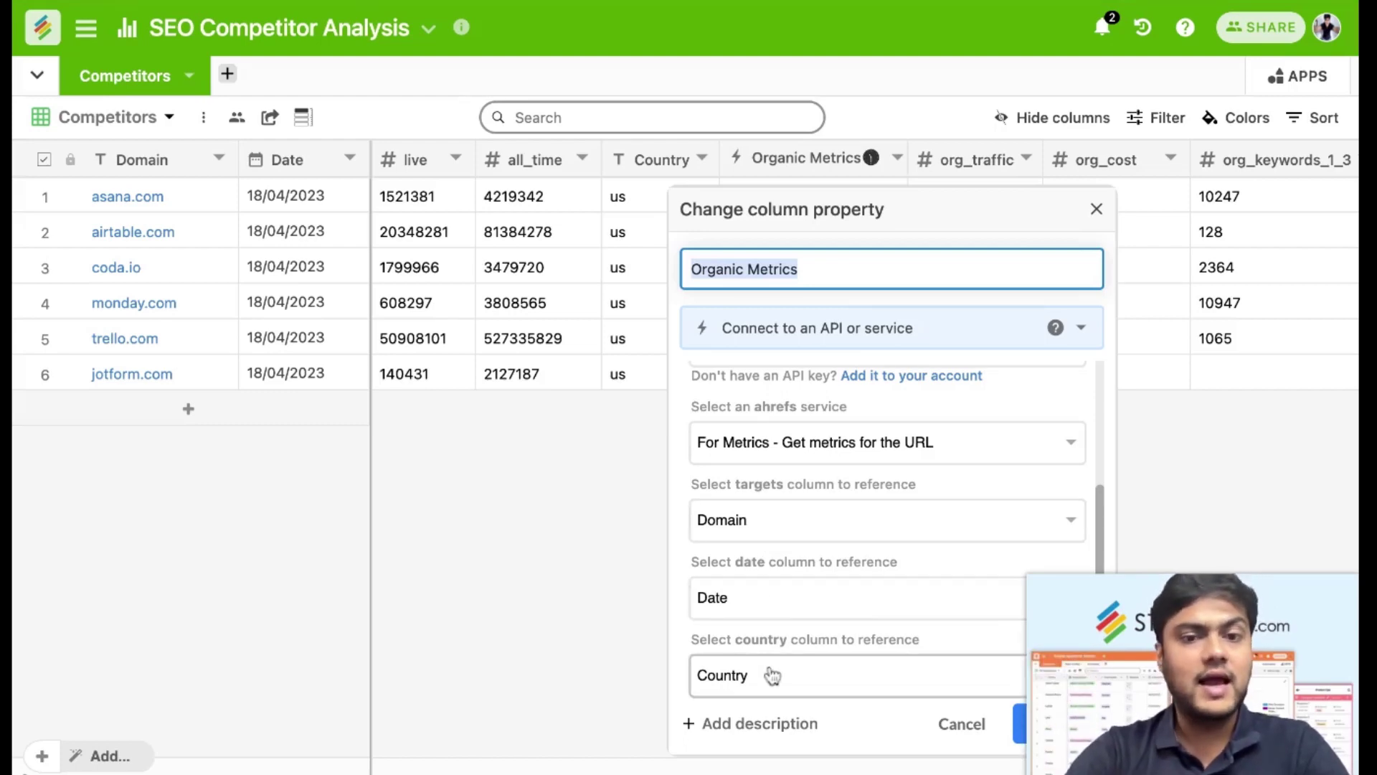
click(1096, 209)
Re-fetch the Ahrefs Organic Metrics for jotform.com in row 6
drag(657, 188, 661, 361)
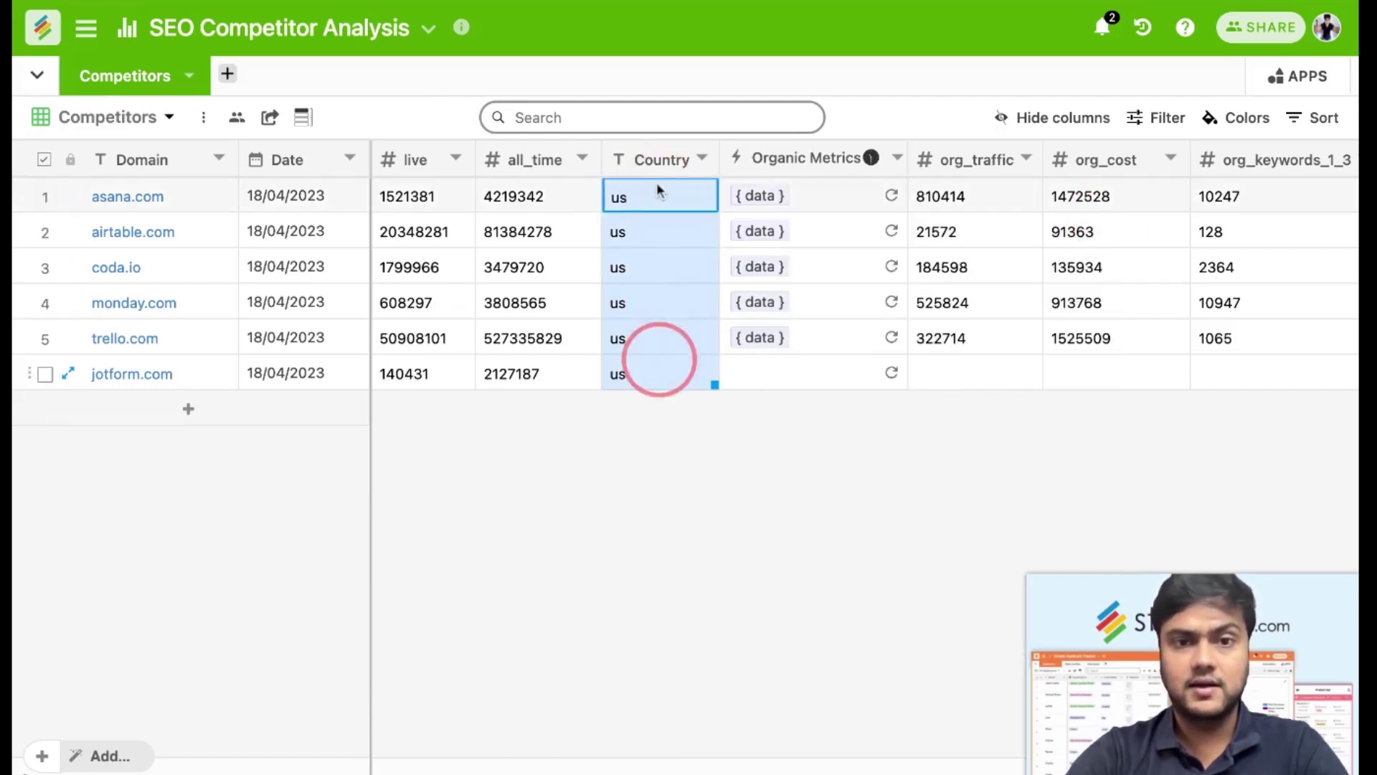
click(763, 423)
scroll(760, 432, right, 3)
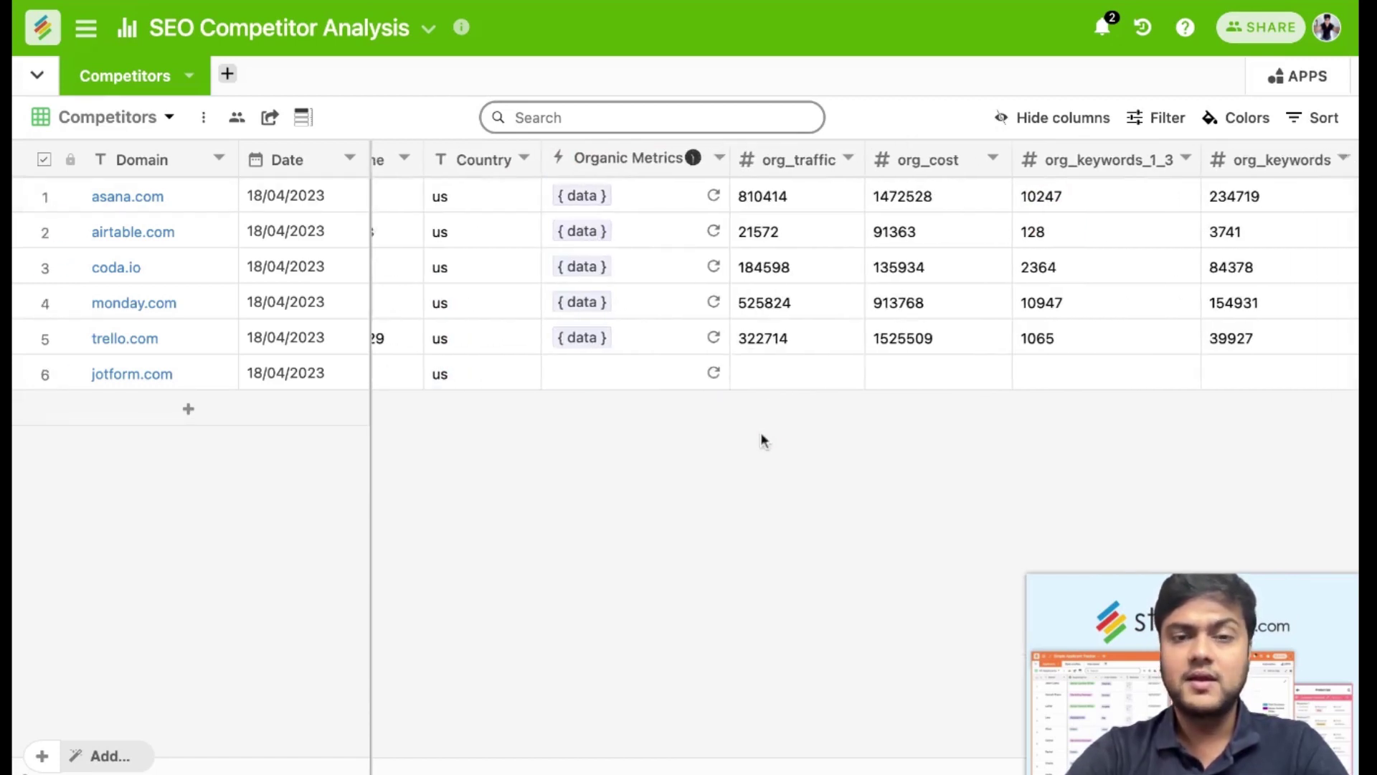
click(705, 374)
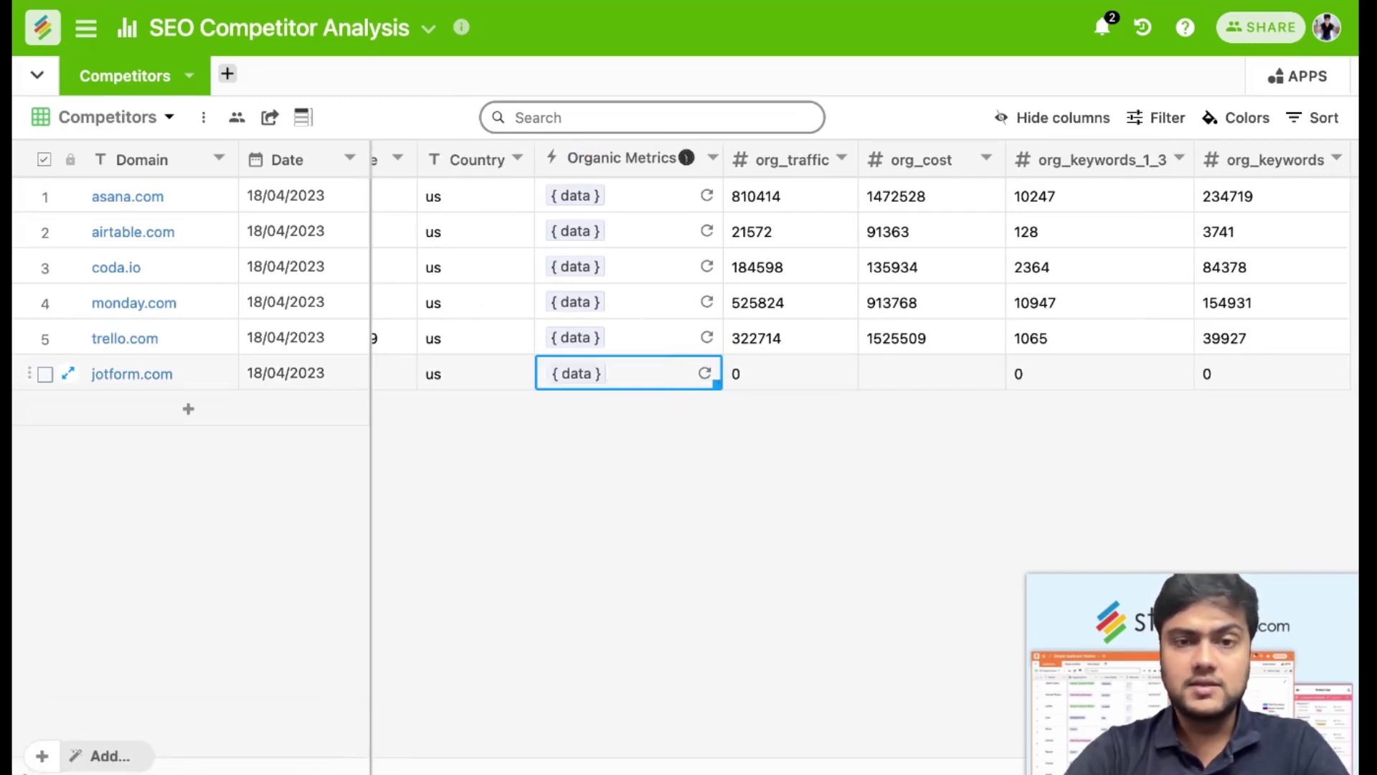
Inspect the fetched organic metrics data for trello.com
scroll(1203, 378, right, 5)
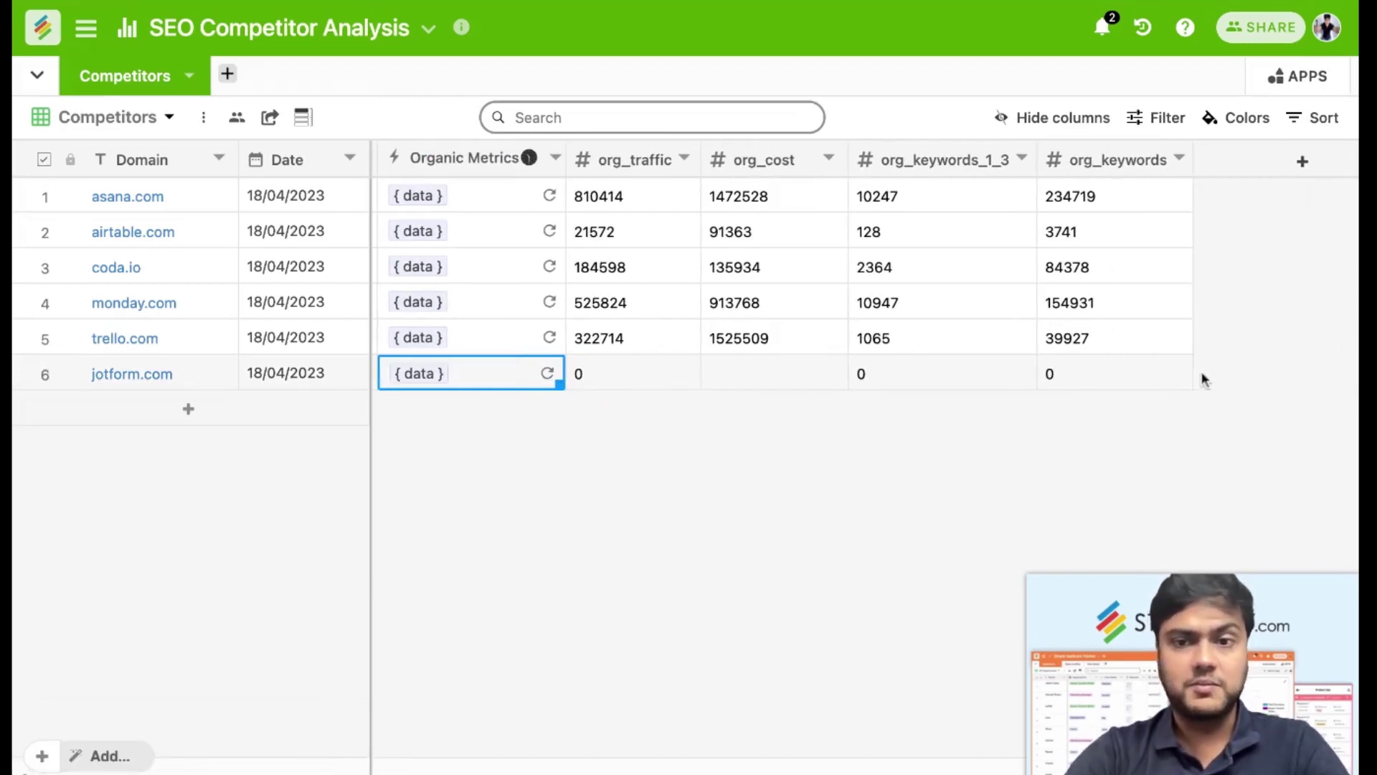
scroll(355, 379, left, 5)
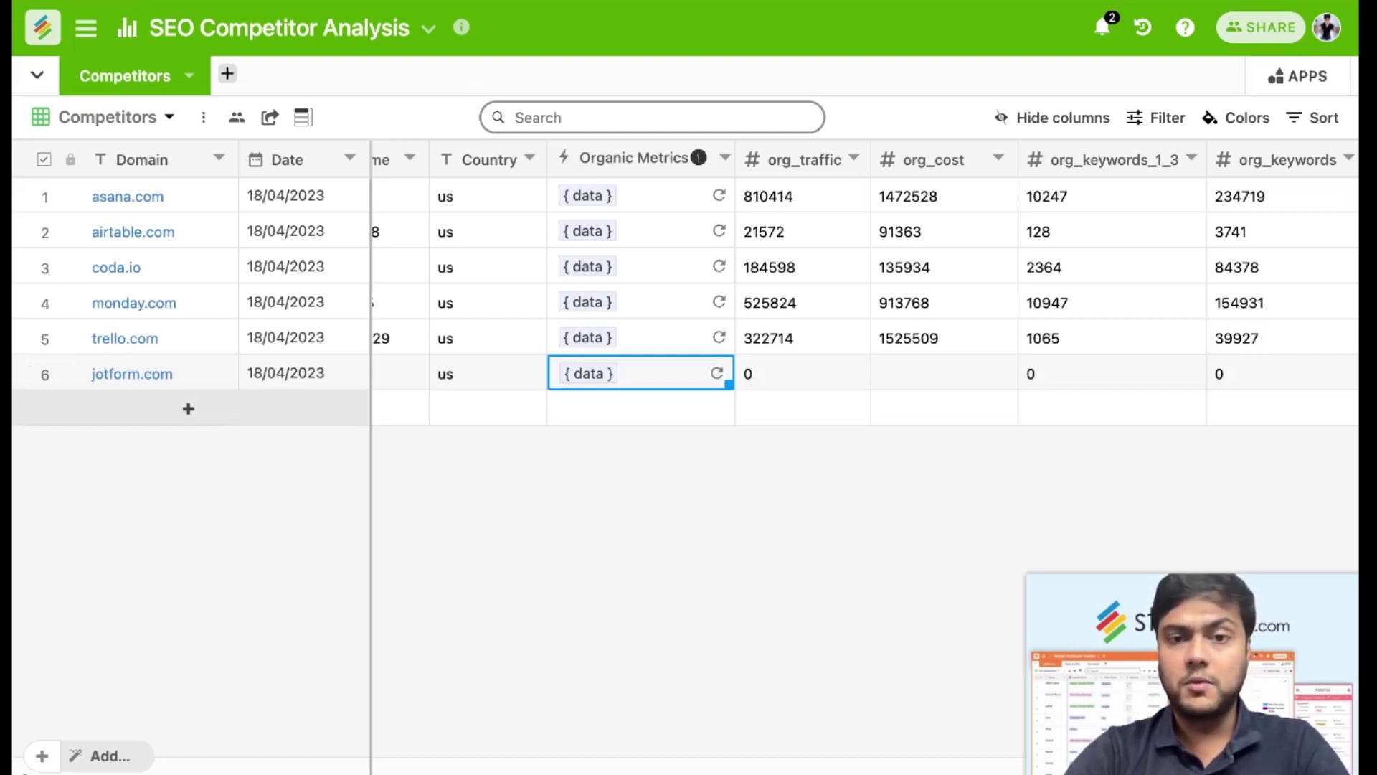
click(588, 338)
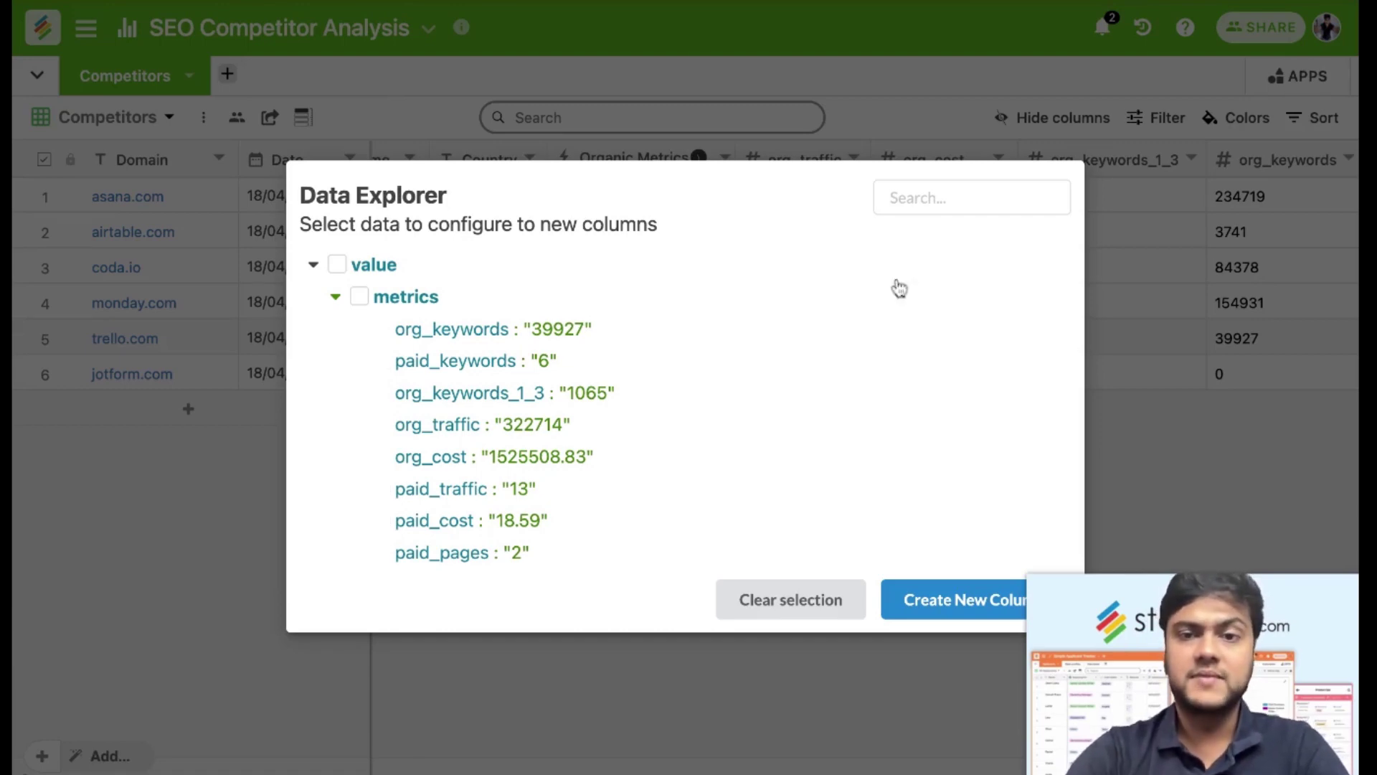
click(1124, 445)
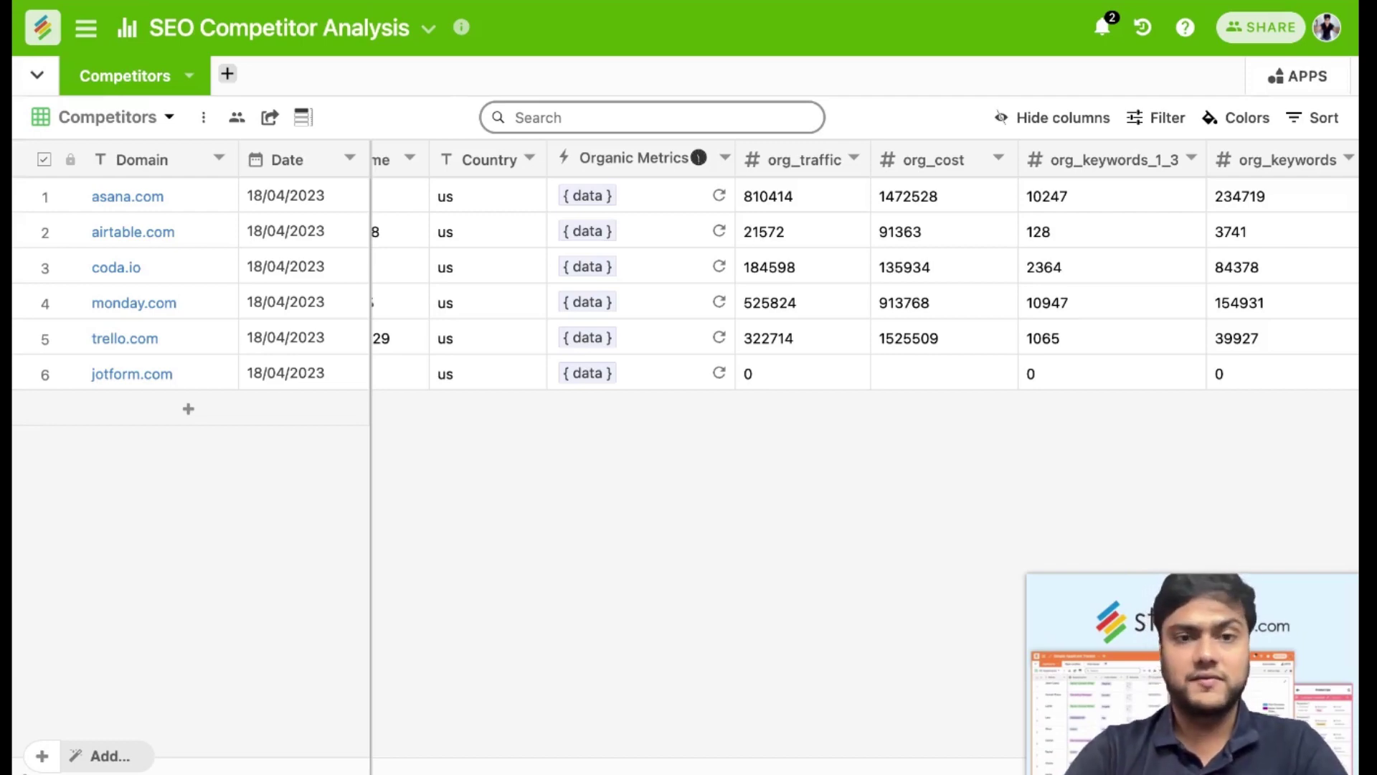
scroll(785, 416, left, 10)
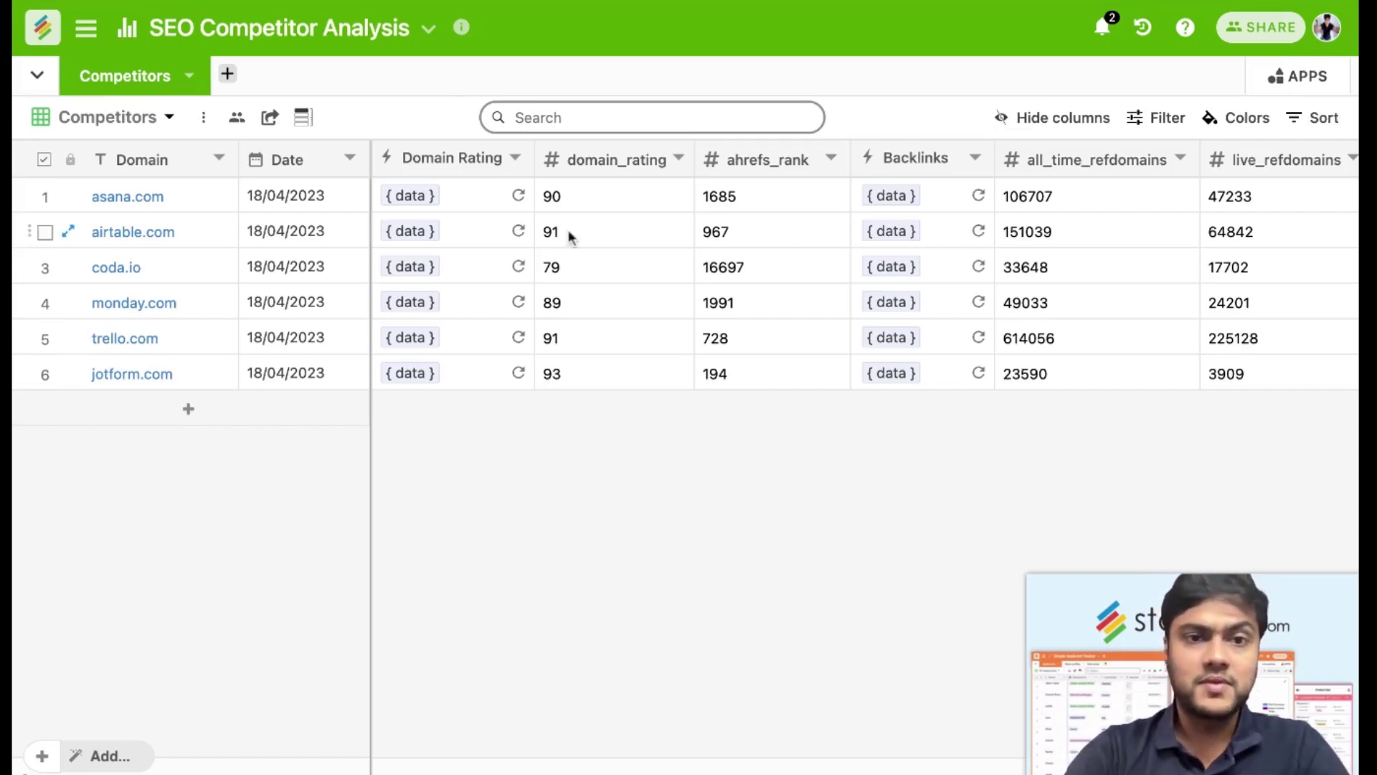
scroll(735, 335, right, 5)
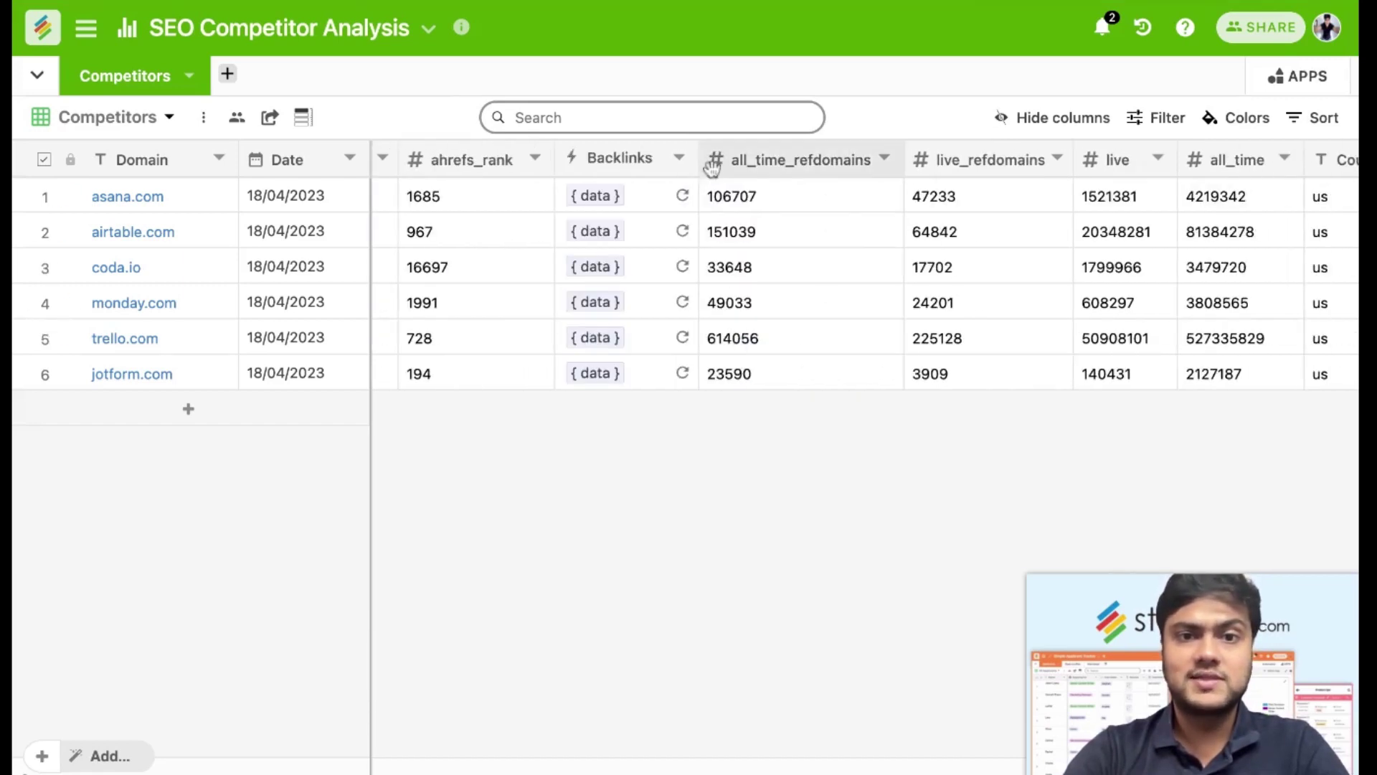
Widen the Backlinks column and add an automation refreshing its Ahrefs data every 7 days
drag(699, 159, 736, 159)
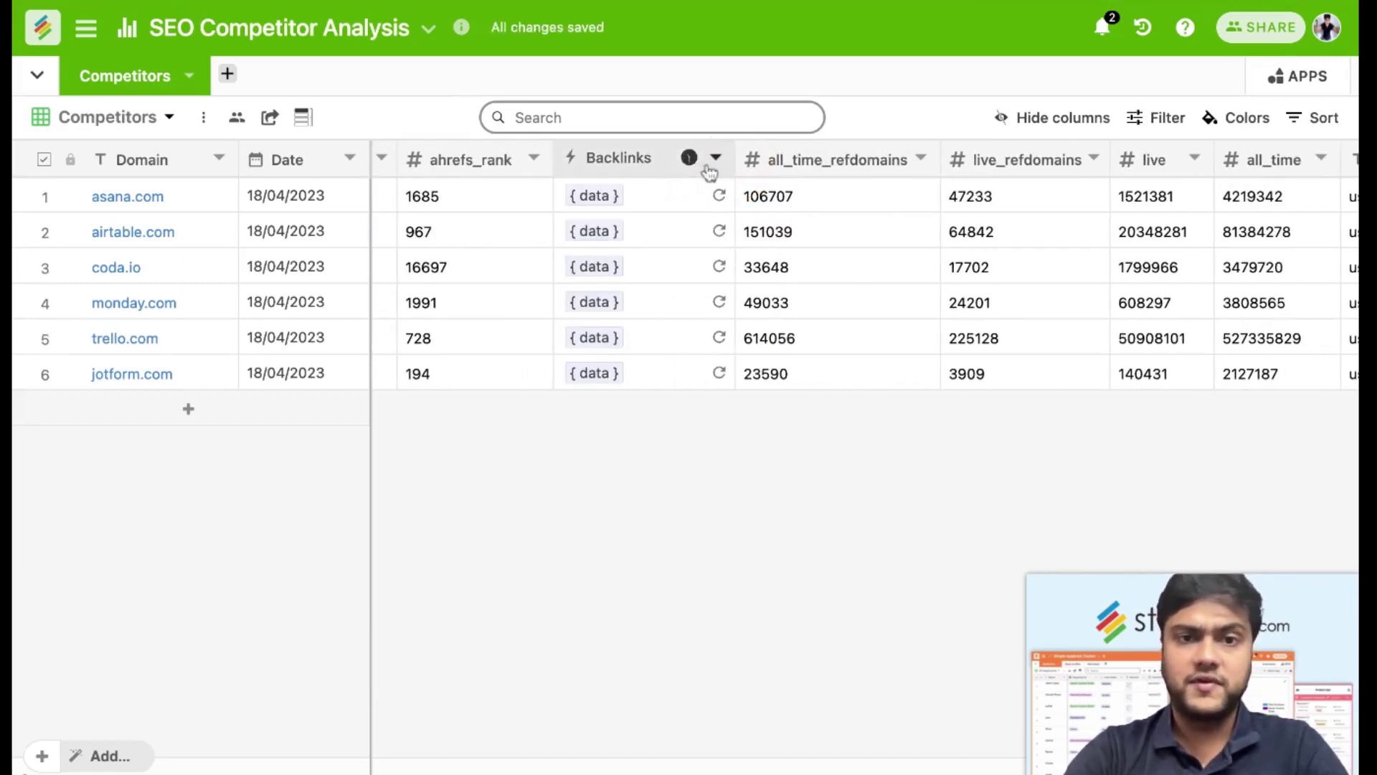
mouse_move(686, 162)
click(688, 158)
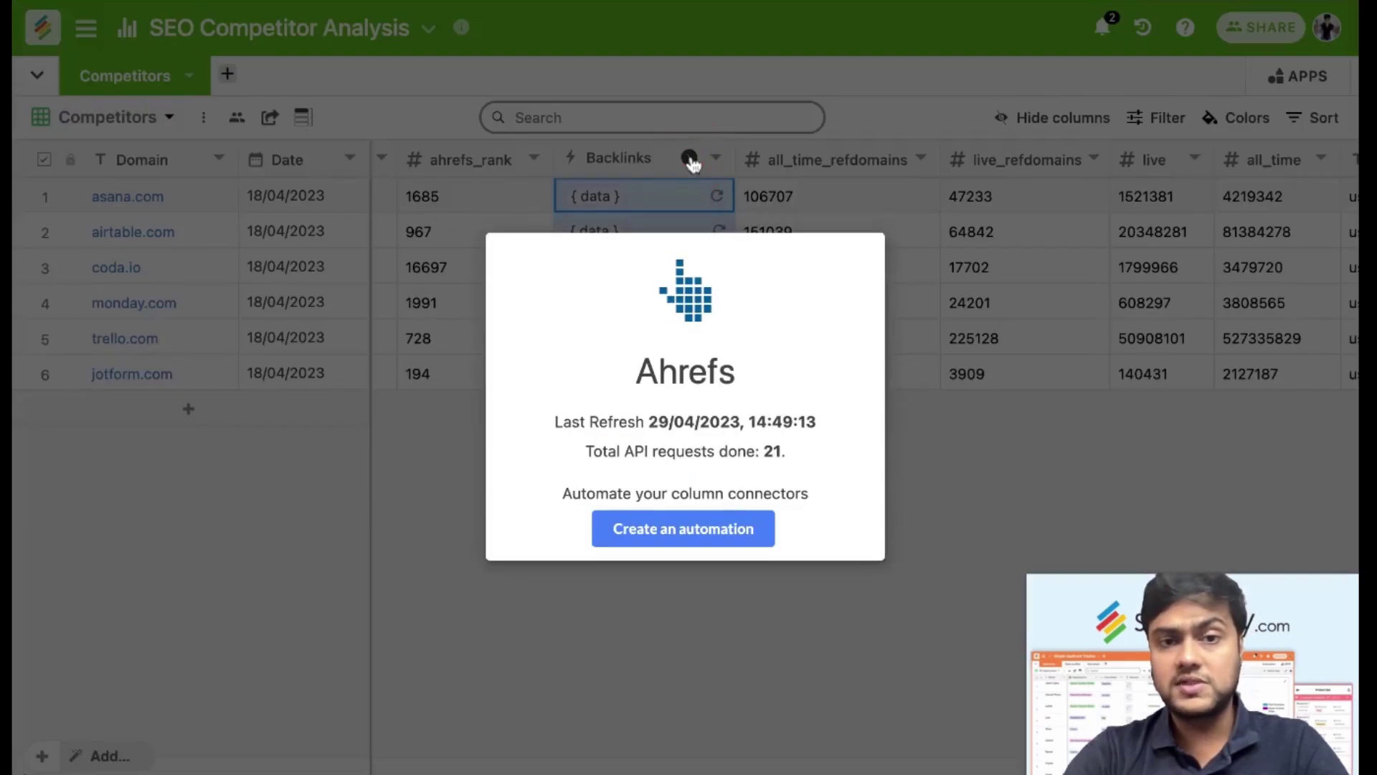
click(715, 539)
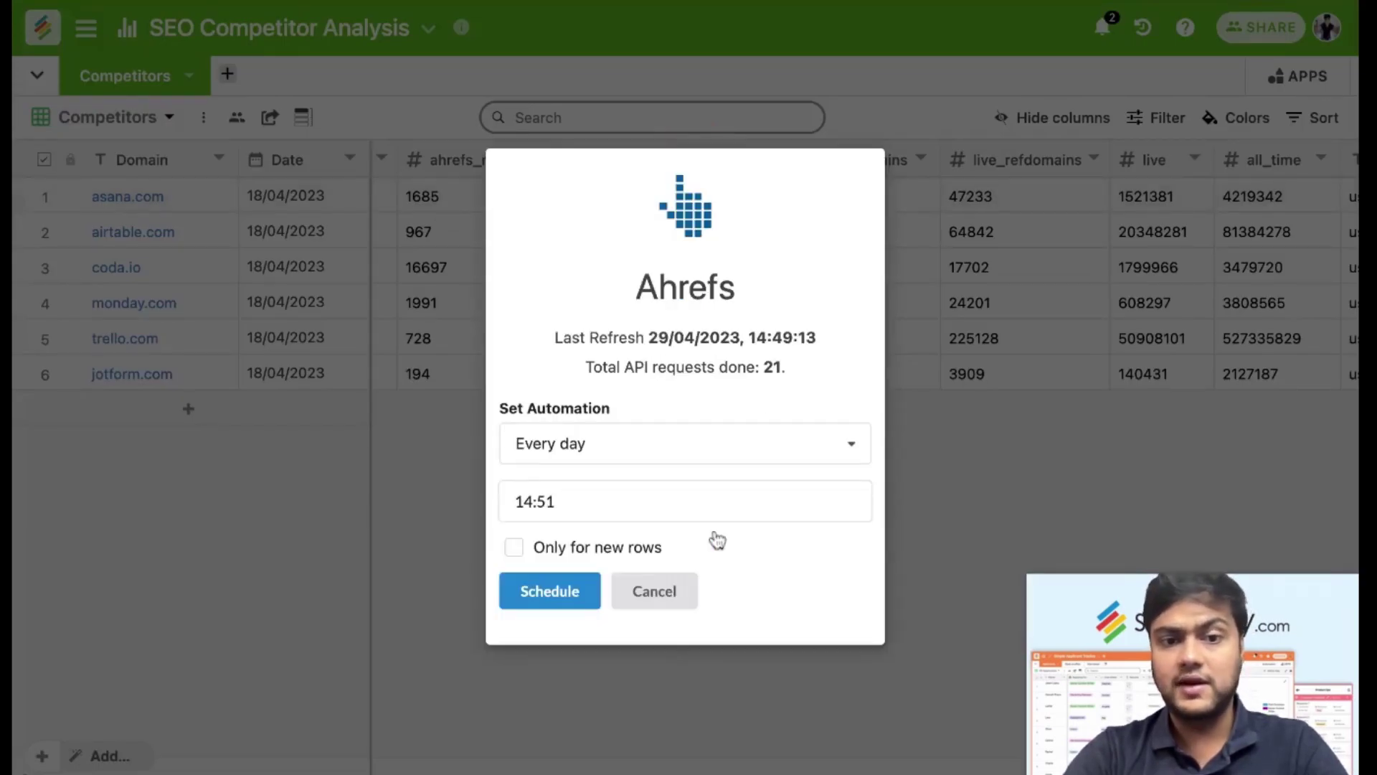
click(693, 439)
click(682, 582)
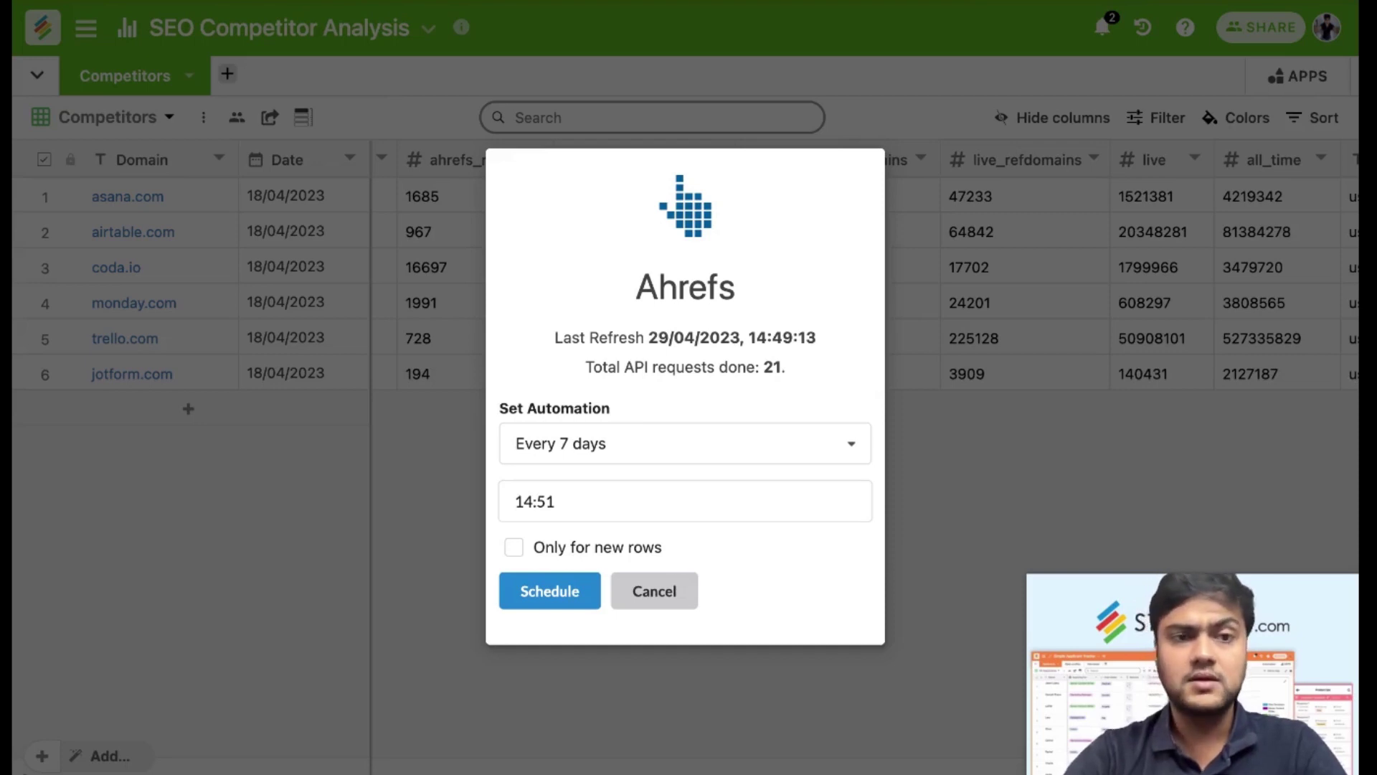
key(Escape)
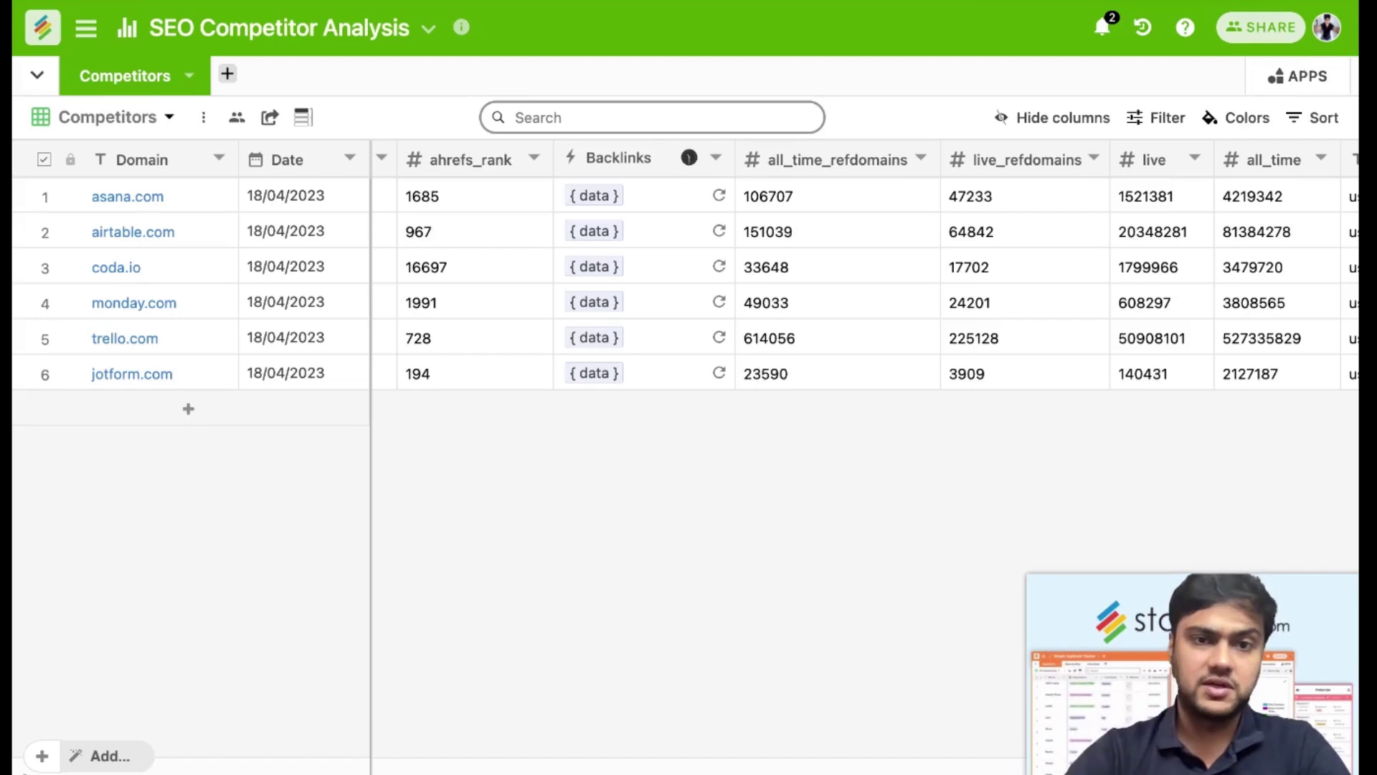
scroll(516, 514, left, 1)
scroll(505, 511, left, 3)
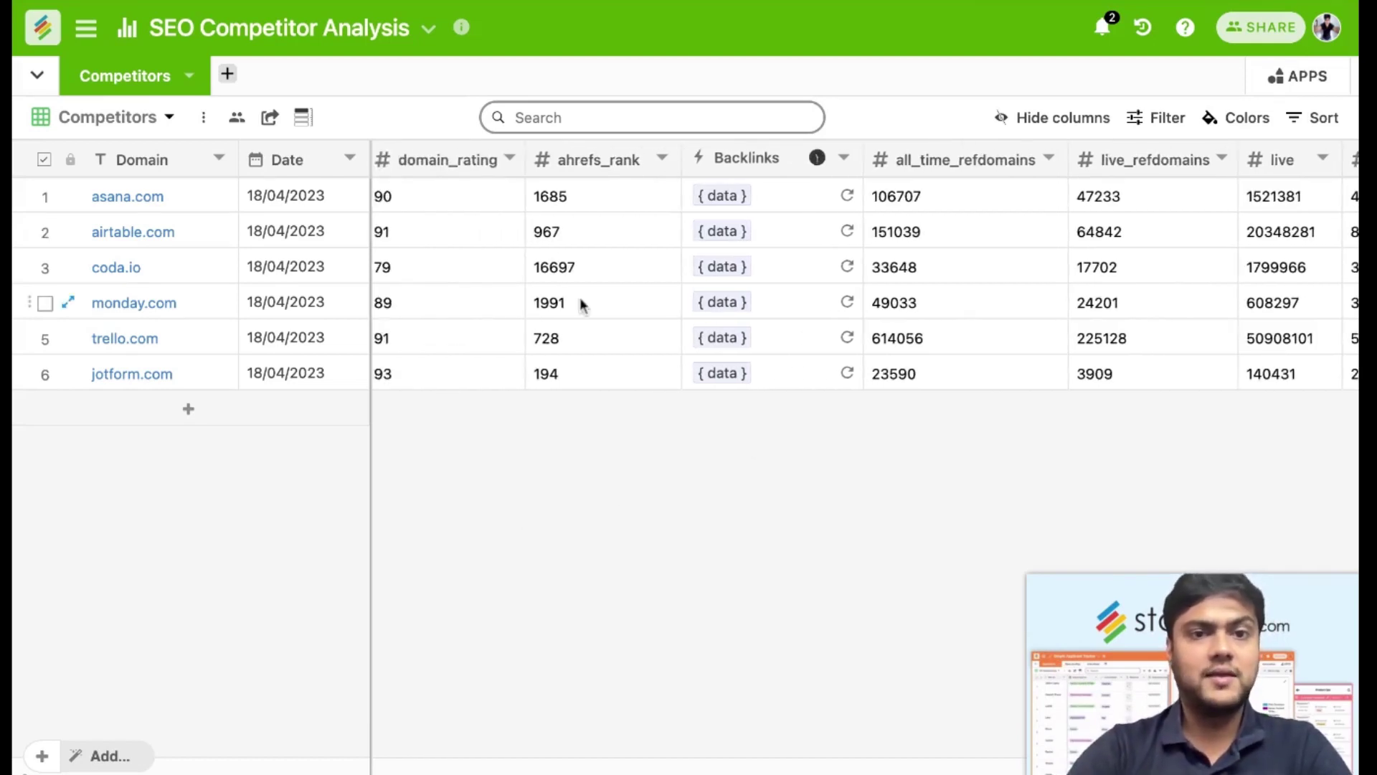
scroll(581, 302, left, 2)
scroll(805, 373, right, 8)
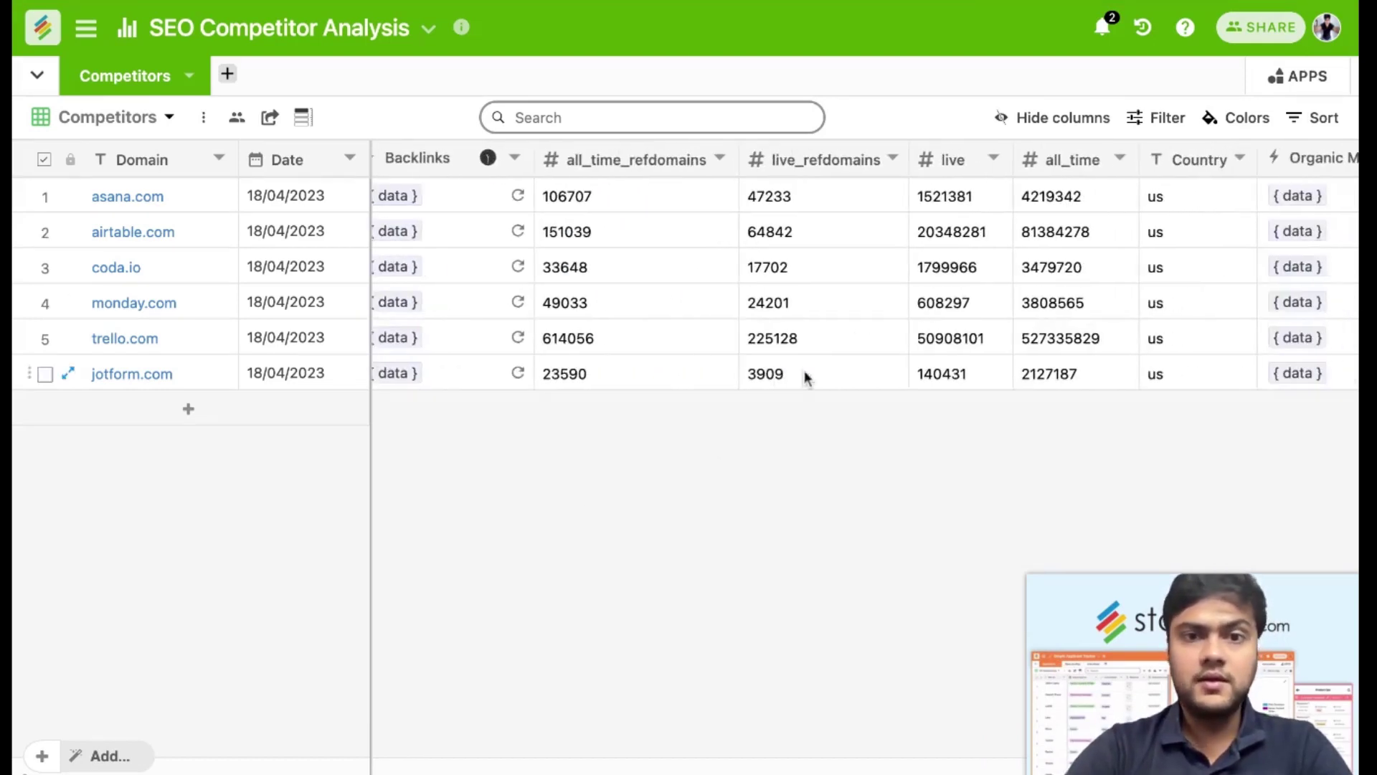
scroll(777, 352, right, 3)
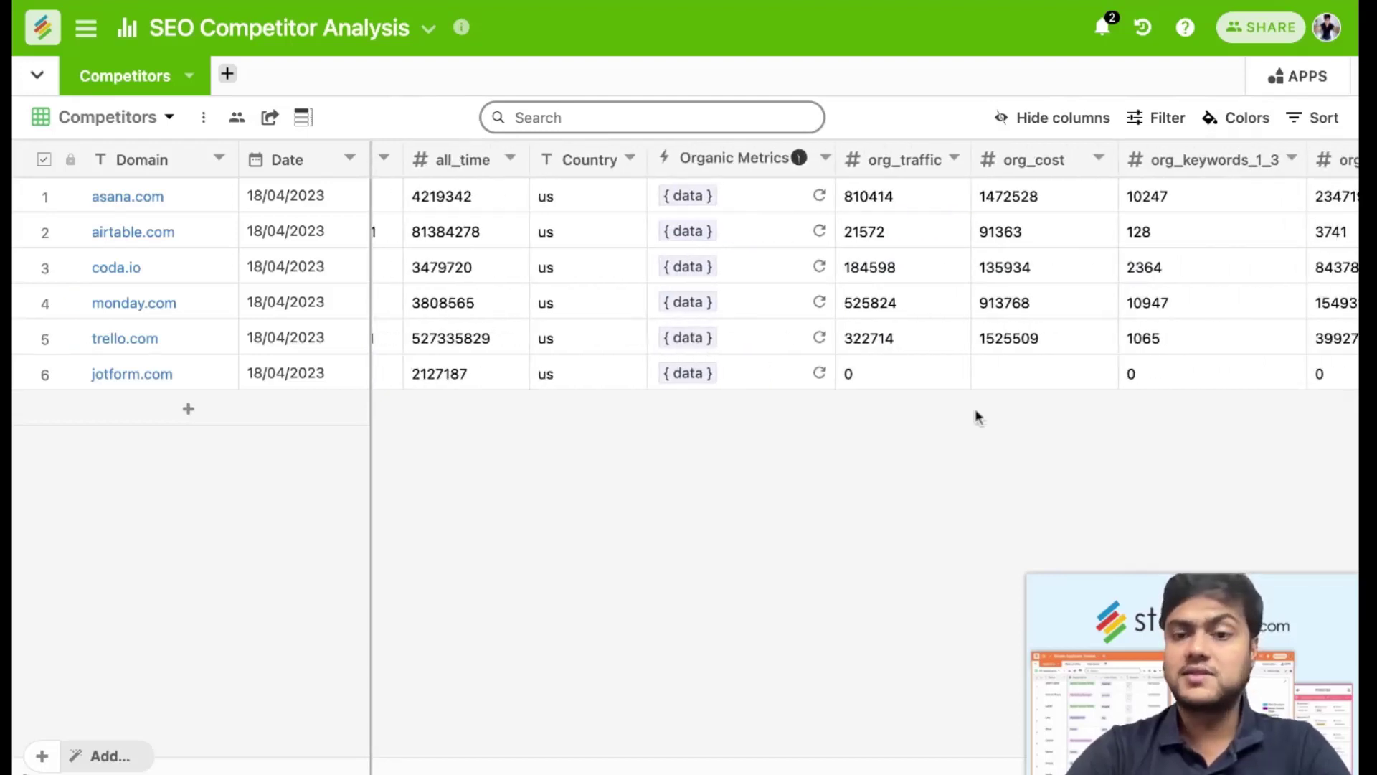
scroll(975, 414, left, 8)
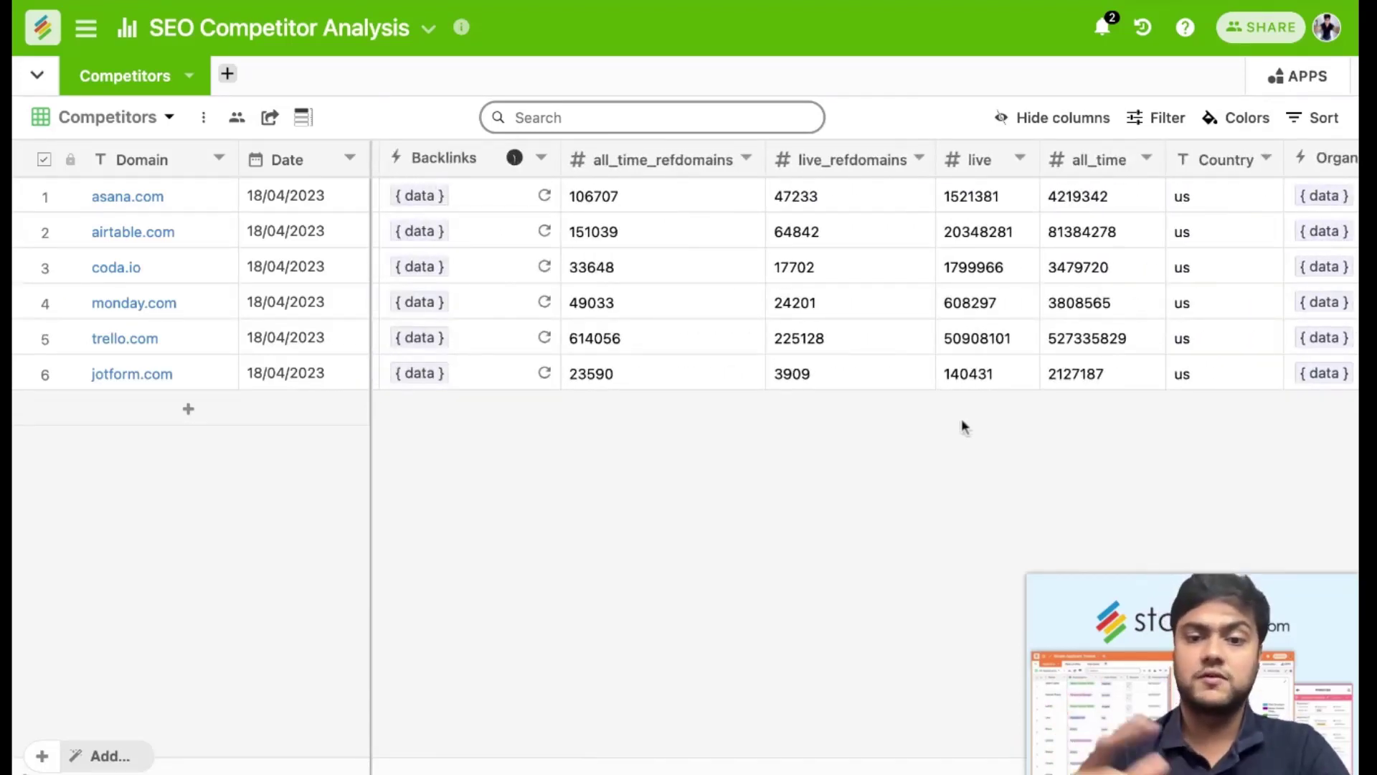
scroll(864, 287, left, 5)
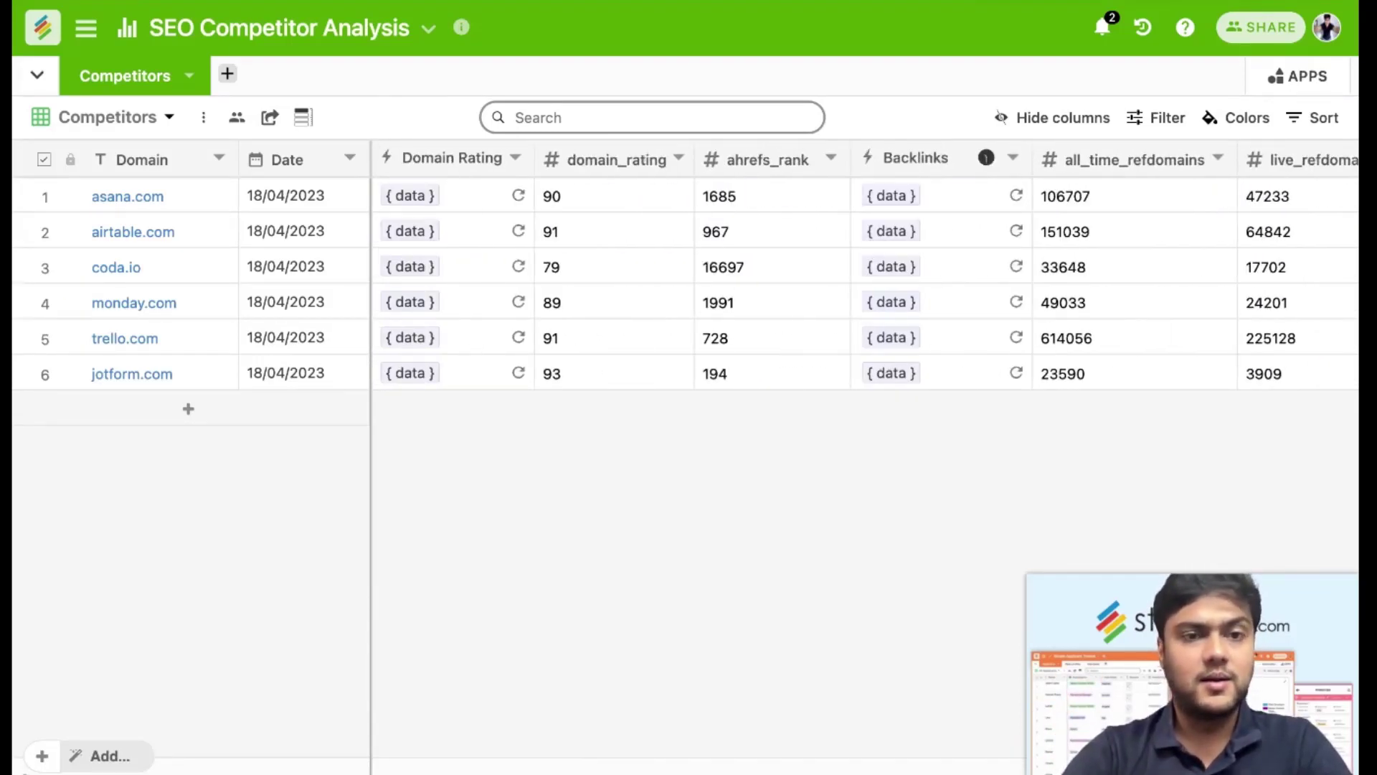